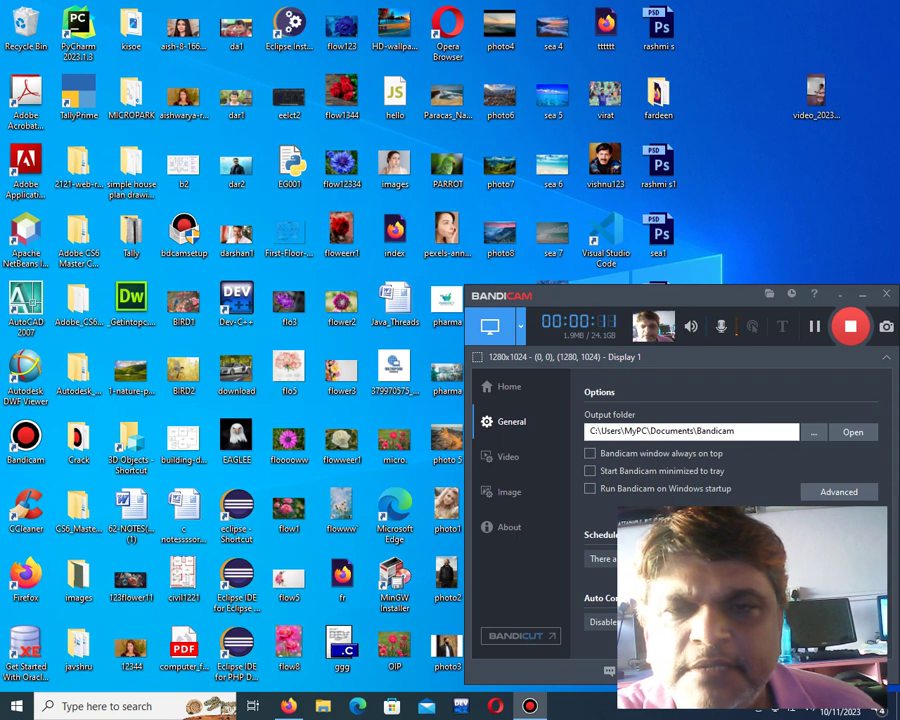
Step: Launch Microsoft Office Excel 2007 with a blank workbook
click(120, 706)
text(excel)
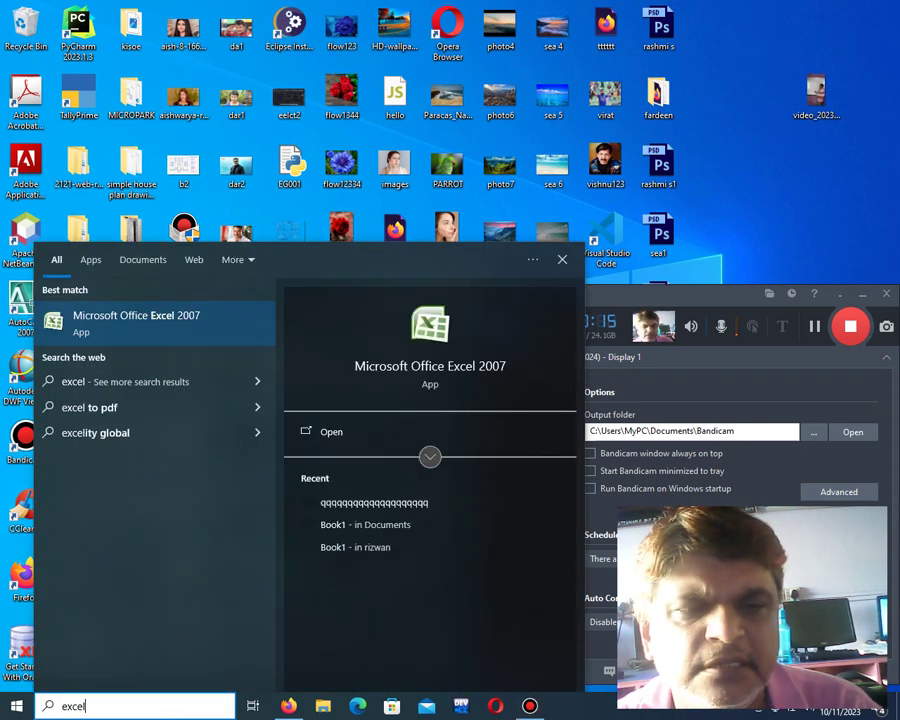
key(Return)
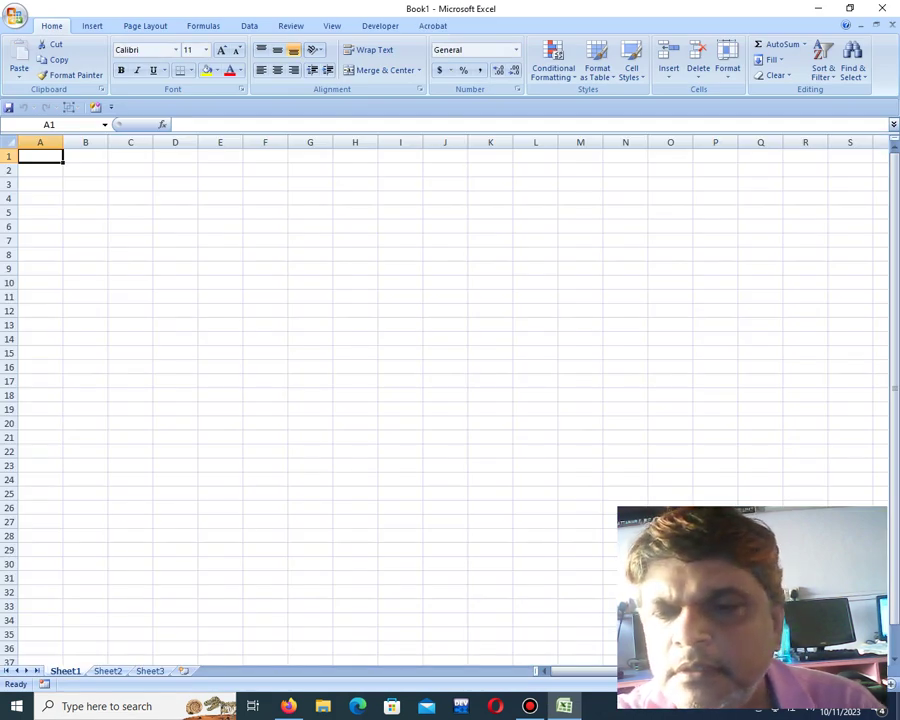
Step: Enter 2 in cell B4 of the blank sheet
scroll(445, 400, up, 11)
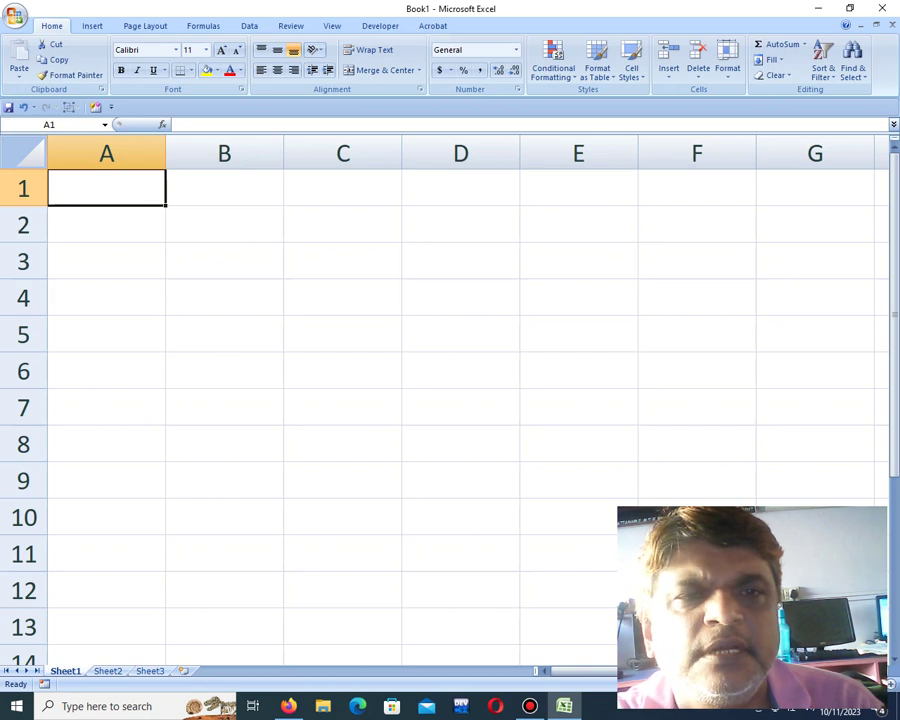
click(224, 225)
click(224, 261)
click(107, 188)
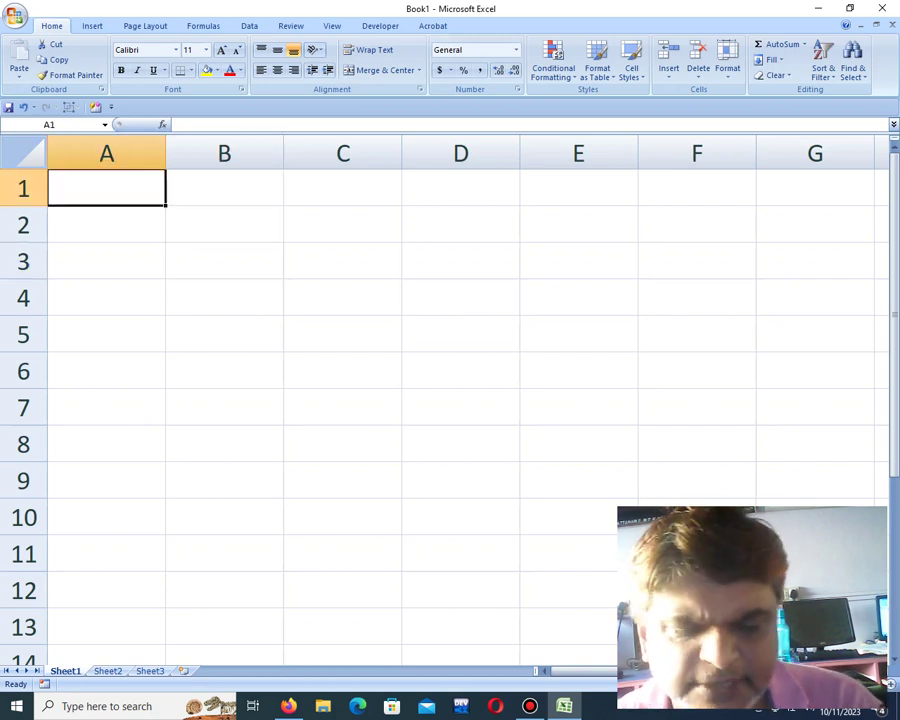
key(Down)
key(Down)
key(Down)
key(Right)
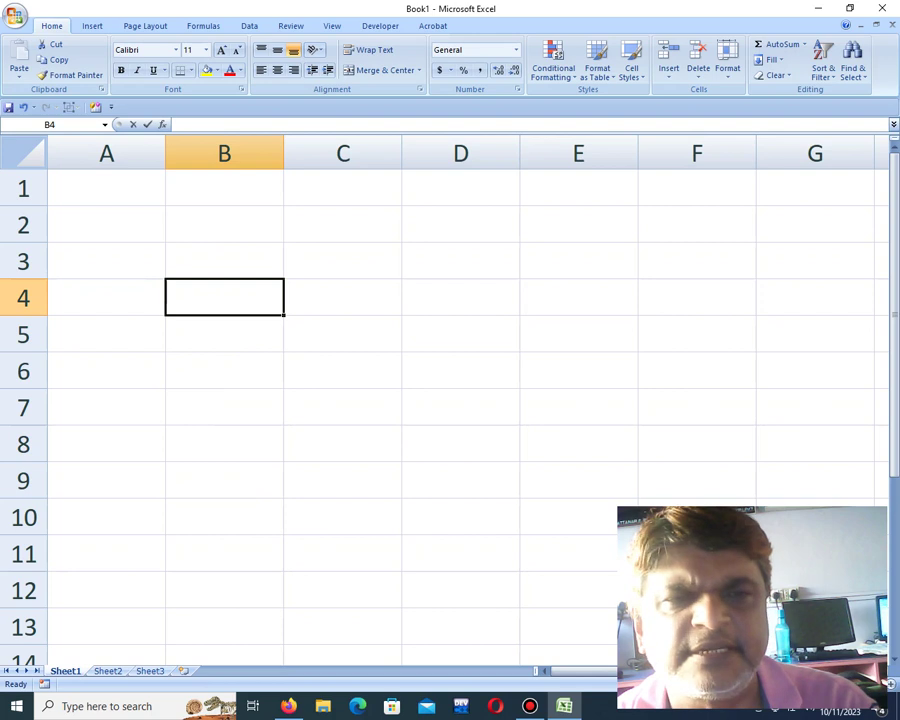
text(2)
key(Right)
Step: Enter 3 in cell D7 and 4 in cell D4
key(Right)
key(Down)
key(Down)
key(Down)
text(3)
key(Up)
key(Up)
key(Up)
text(4)
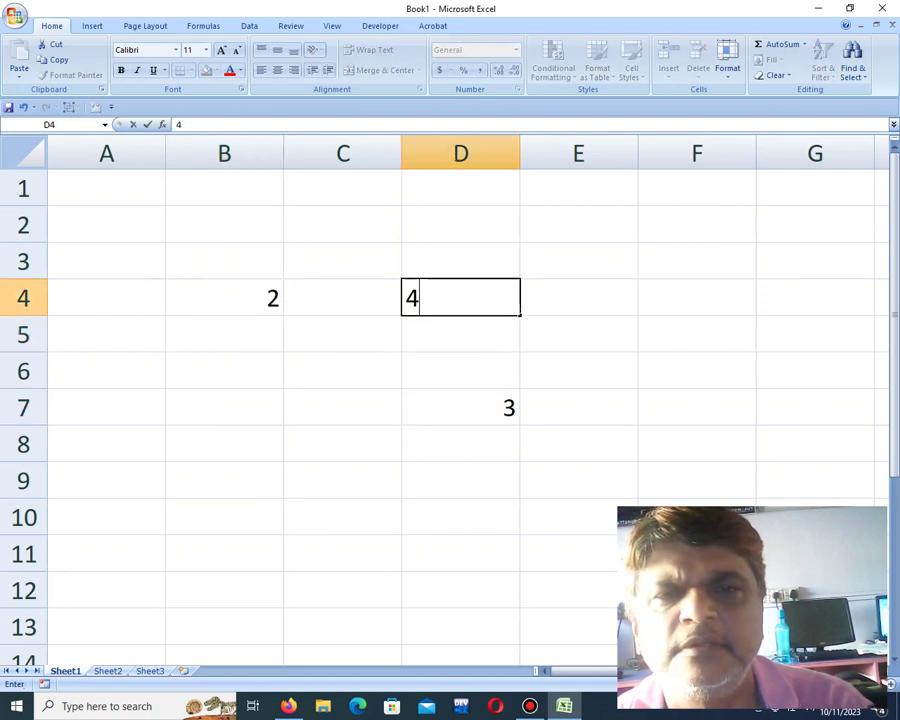
key(Right)
Step: Enter 3 in both cell E2 and cell E6
key(Up)
key(Up)
text(3)
key(Down)
key(Down)
key(Down)
key(Down)
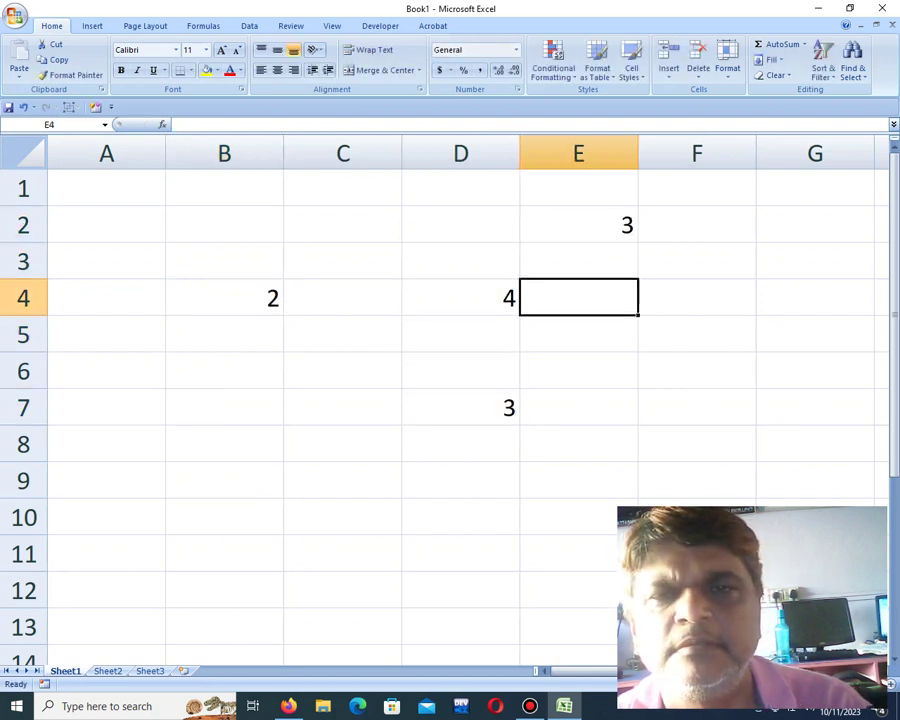
text(3)
key(Right)
Step: Build the formula =B4+D4+E2+E6+D7 in cell G7 to add the five numbers
key(Right)
key(Left)
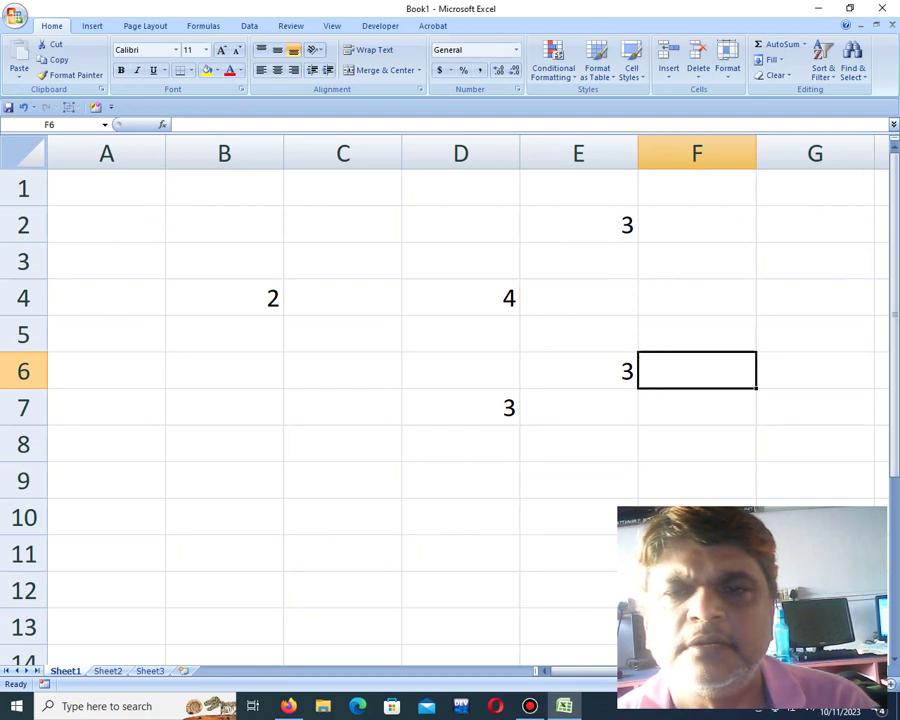
key(Down)
key(Right)
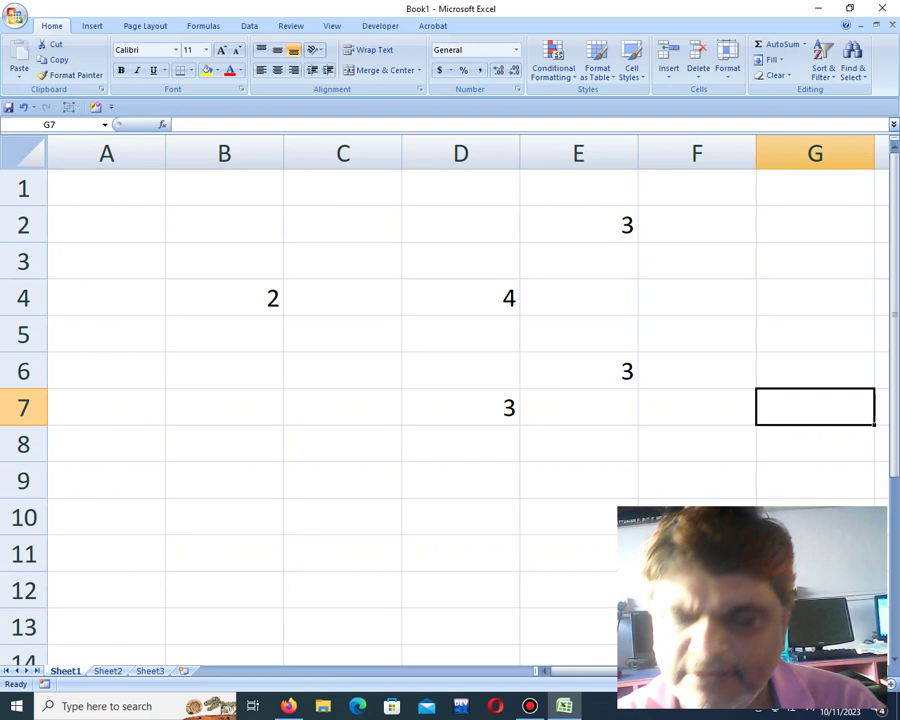
text(=)
click(224, 298)
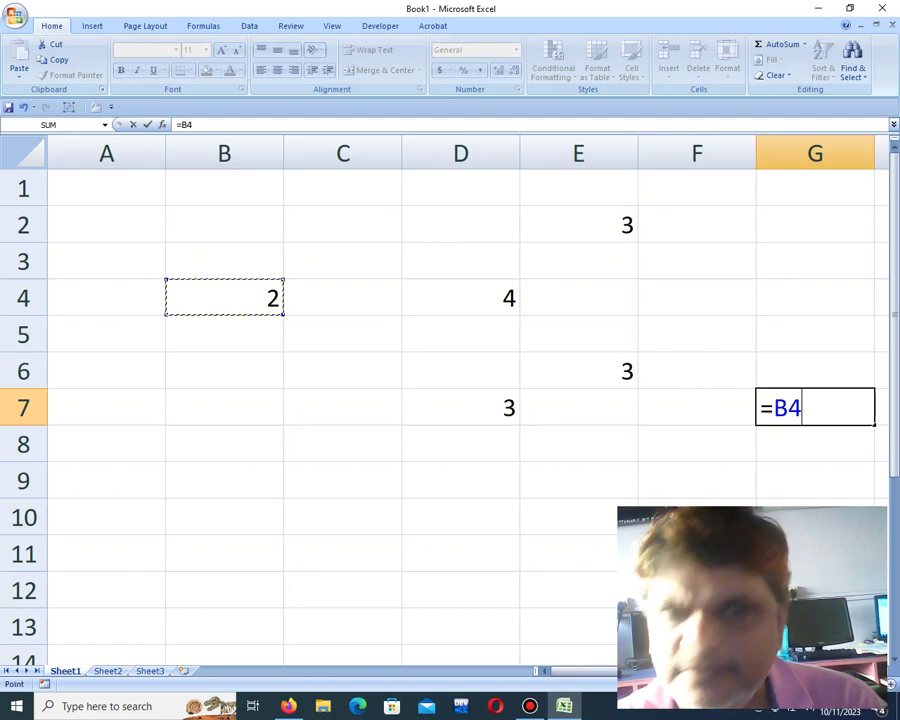
text(+)
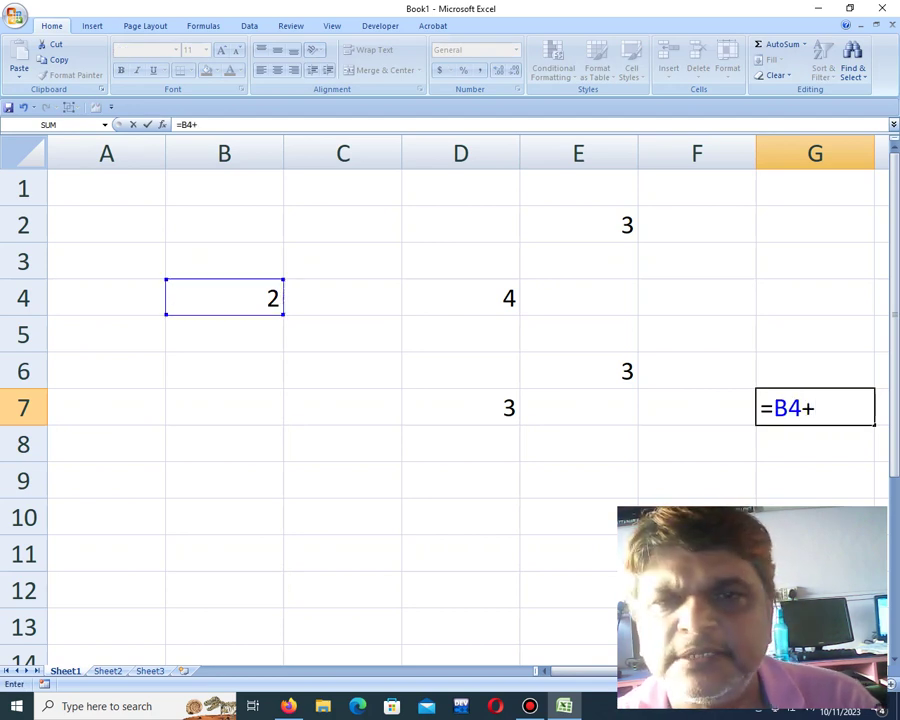
click(460, 298)
text(+)
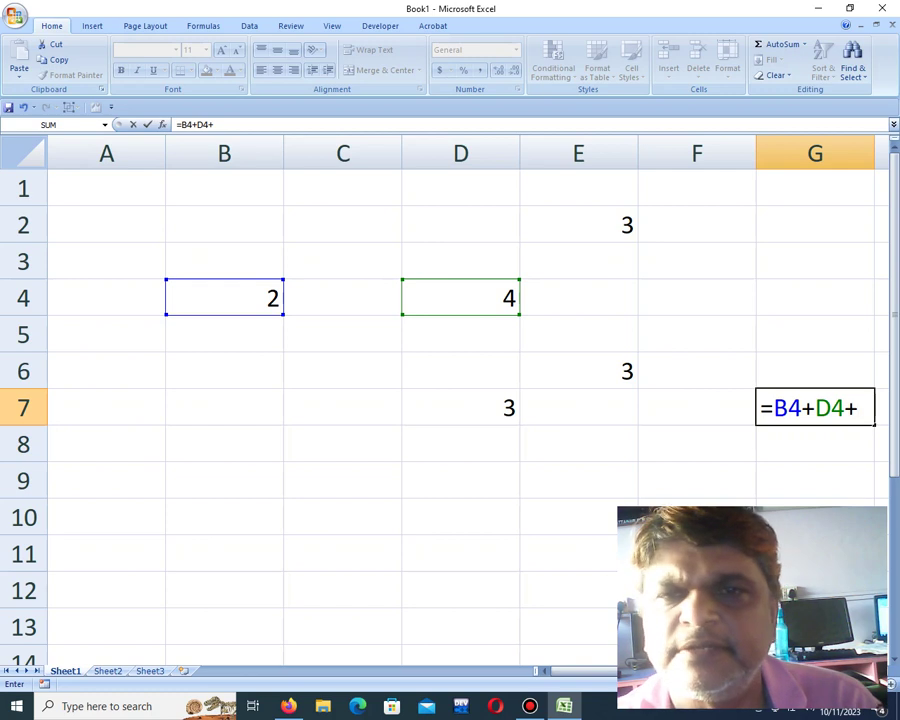
click(579, 225)
text(+)
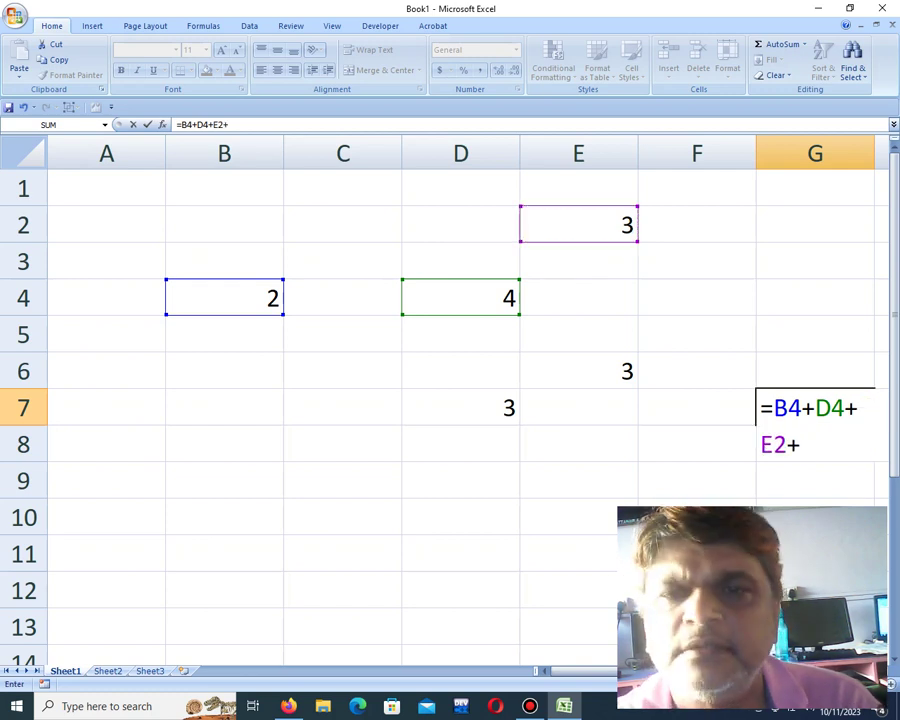
click(579, 371)
text(+)
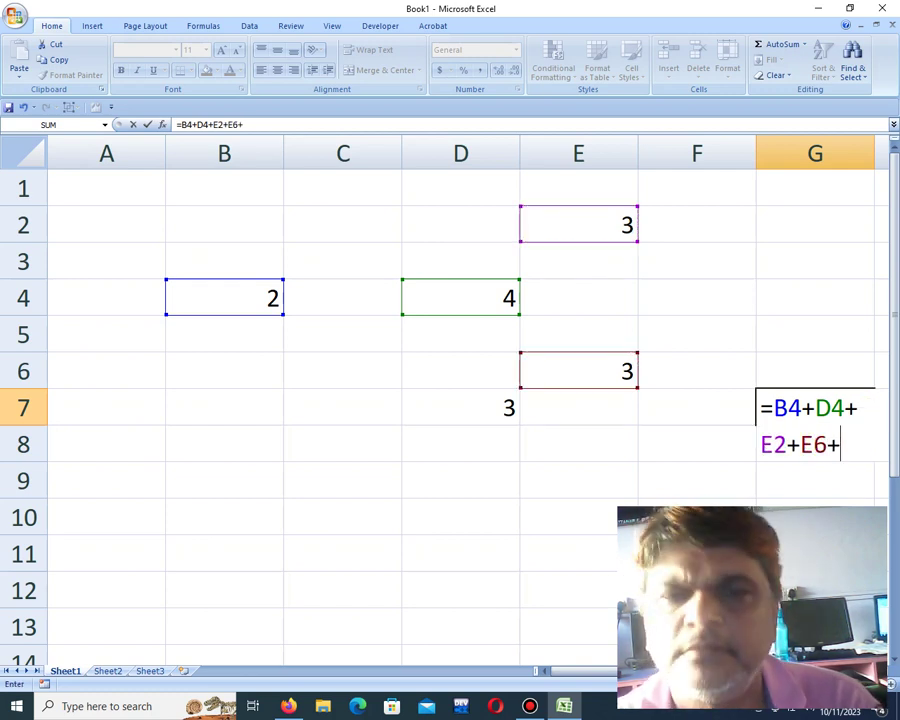
click(460, 408)
key(Return)
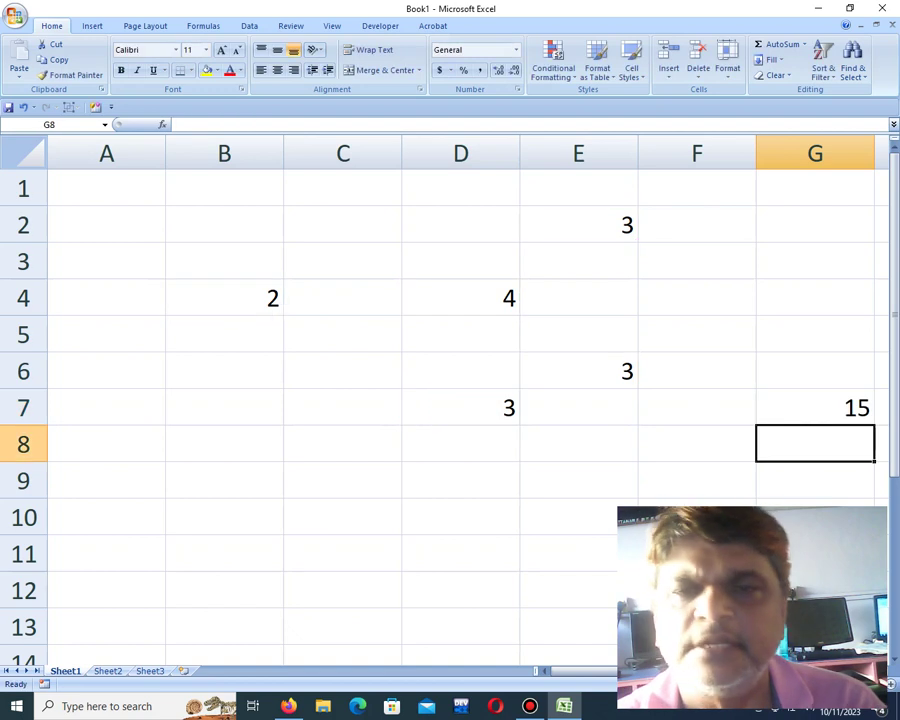
Step: Trace the precedents of the sum formula in cell G7
click(815, 408)
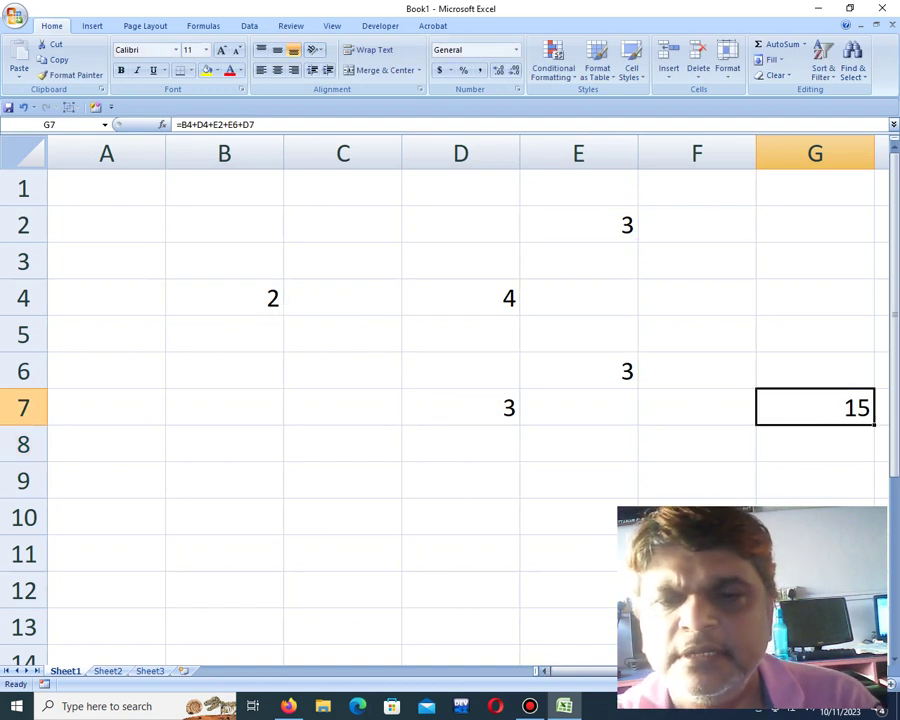
key(Right)
key(Left)
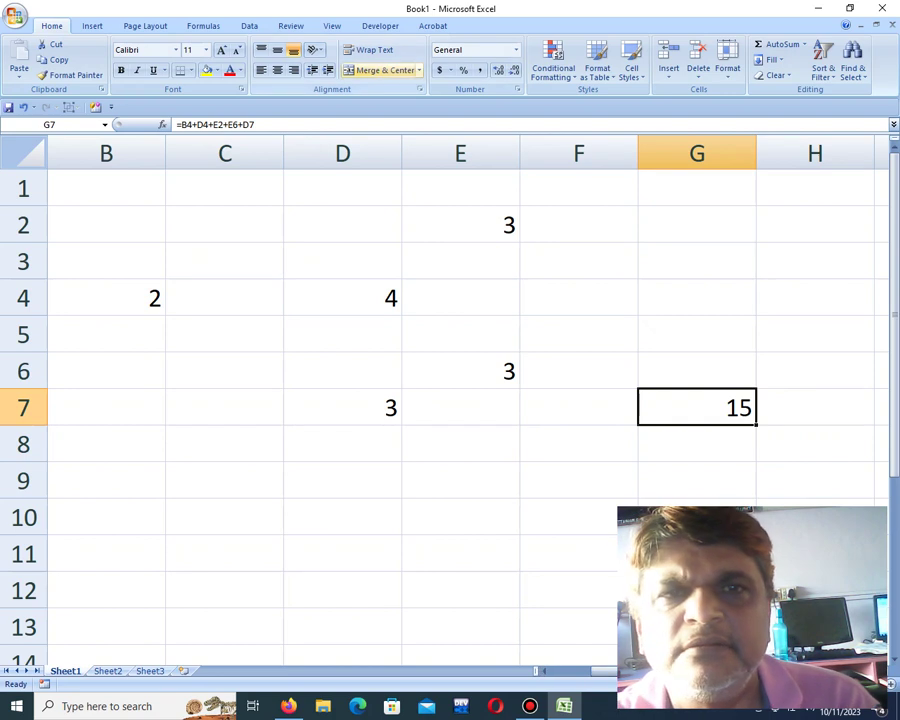
click(291, 25)
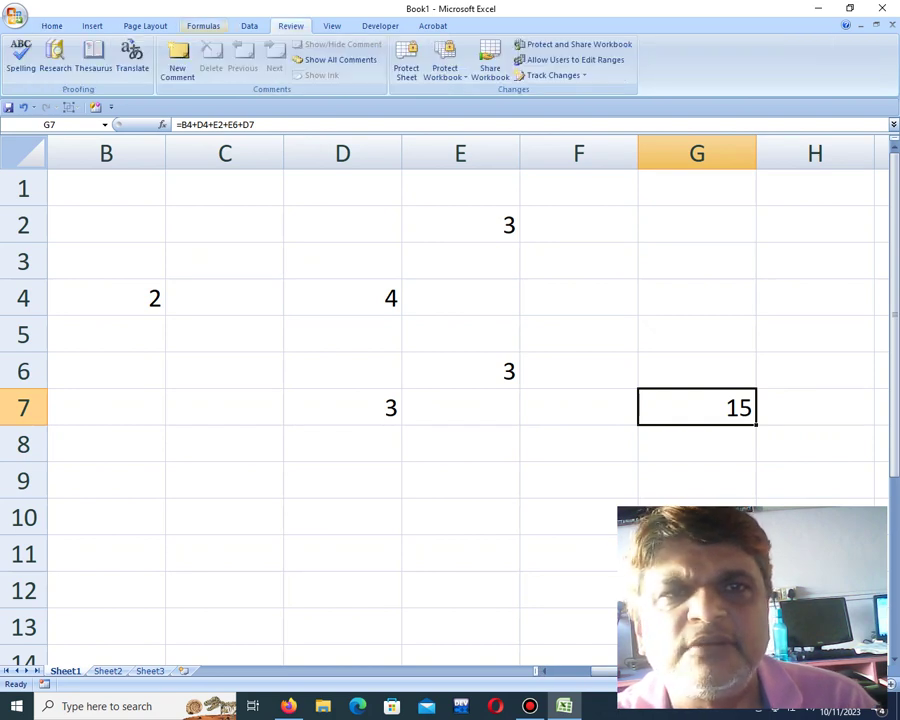
click(203, 25)
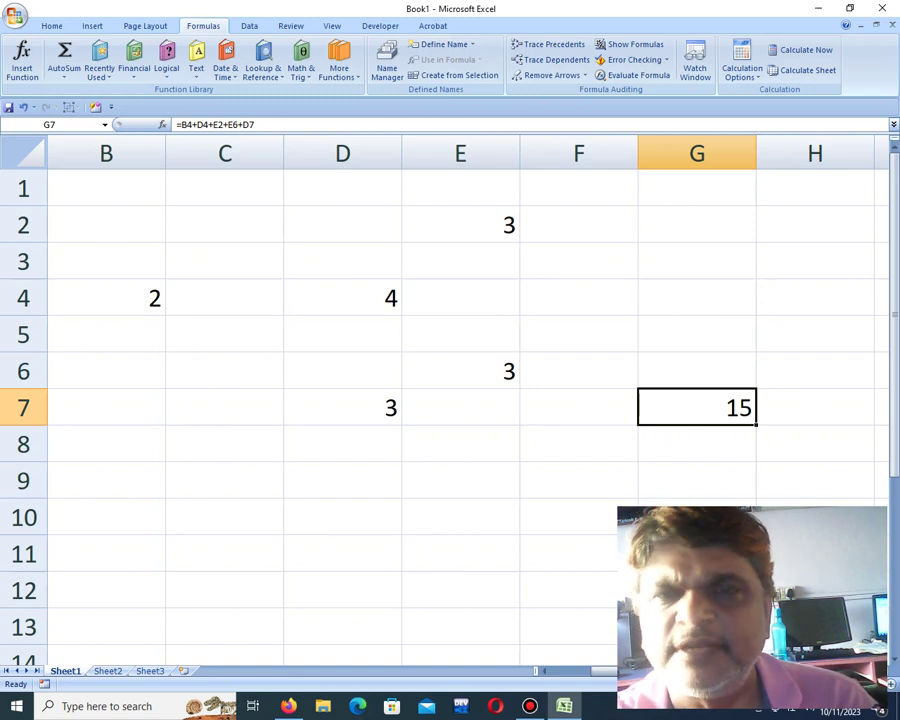
click(548, 44)
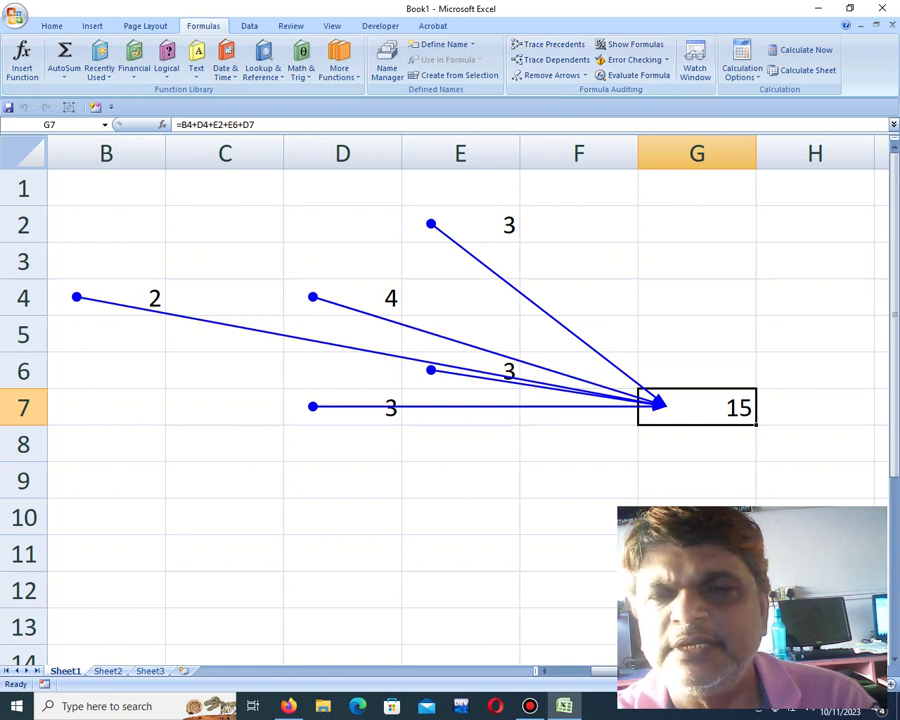
click(579, 517)
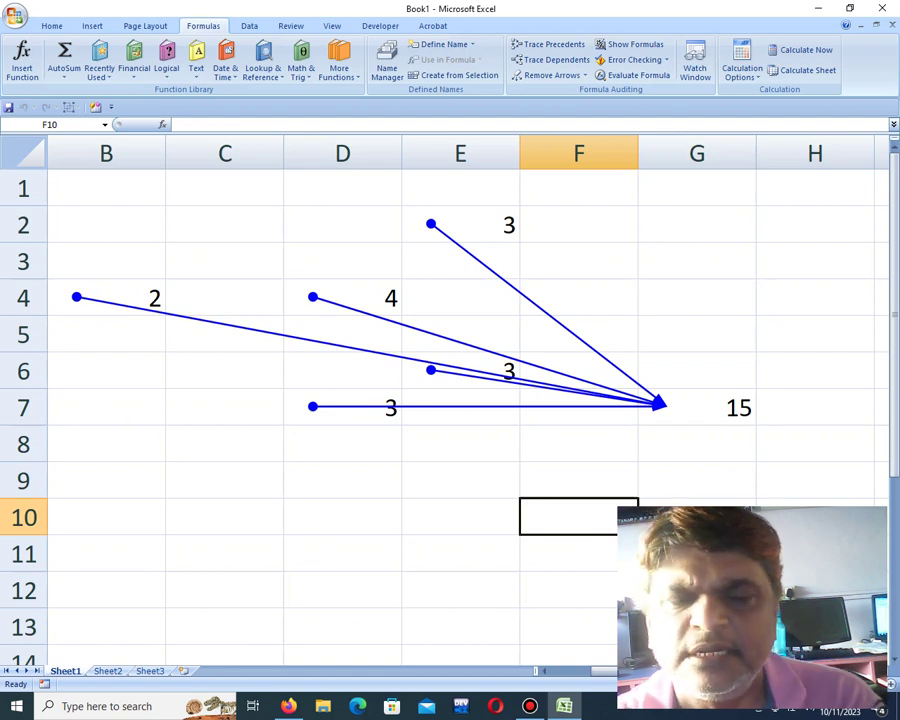
Step: Enter 3 in cell D9, 4 in cell E10 and 4 in cell F9
click(343, 480)
text(3)
key(Down)
key(Right)
text(4)
key(Return)
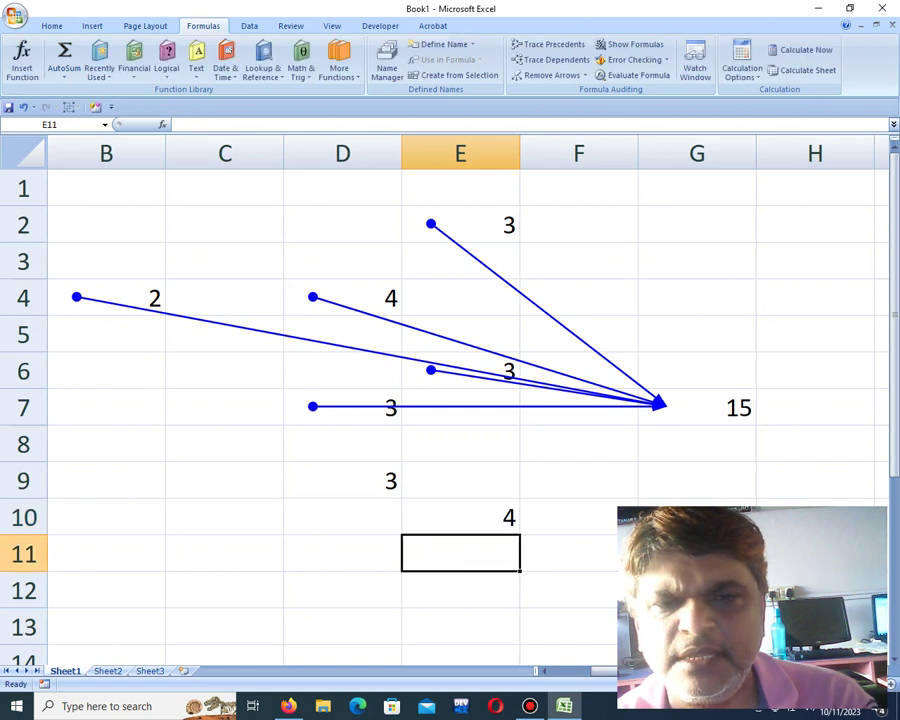
key(Right)
key(Up)
key(Up)
text(4)
key(Return)
Step: Build the formula =D9*E10*F9 in cell F12 to multiply the three new numbers
key(Down)
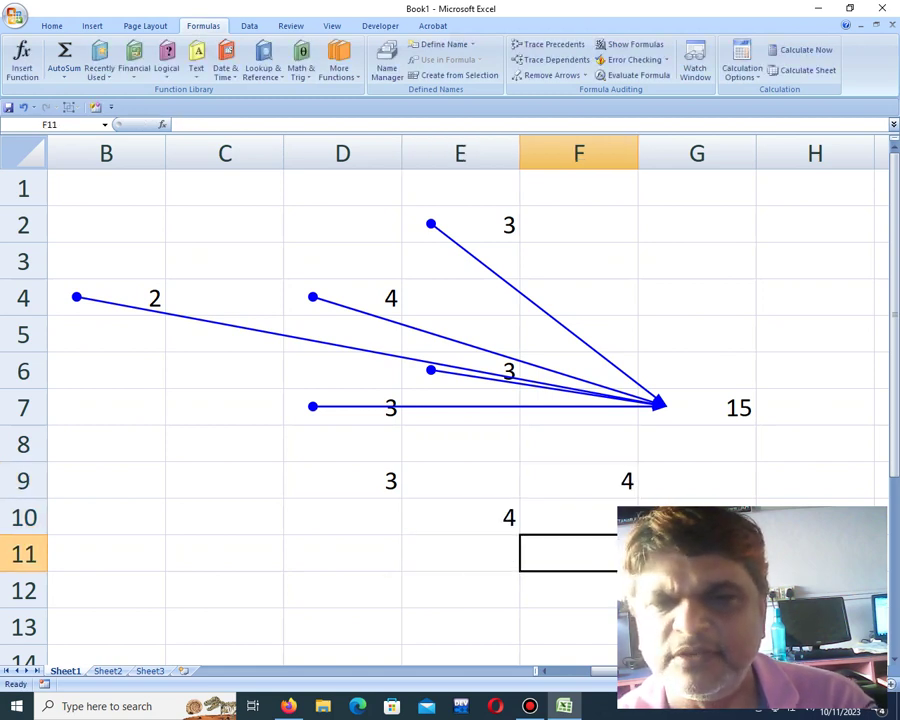
key(Down)
text(=)
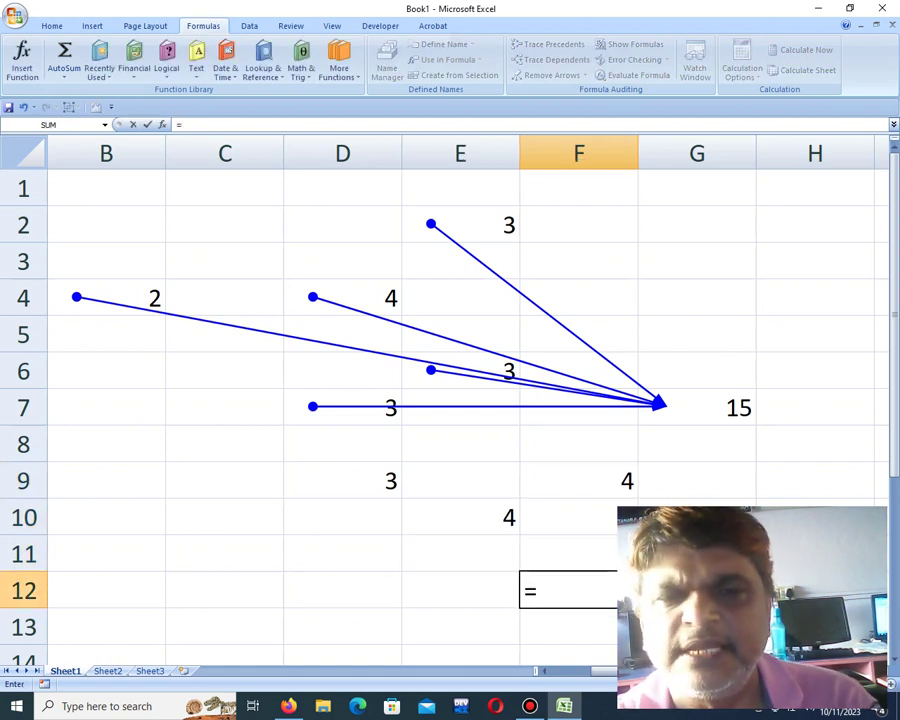
click(342, 481)
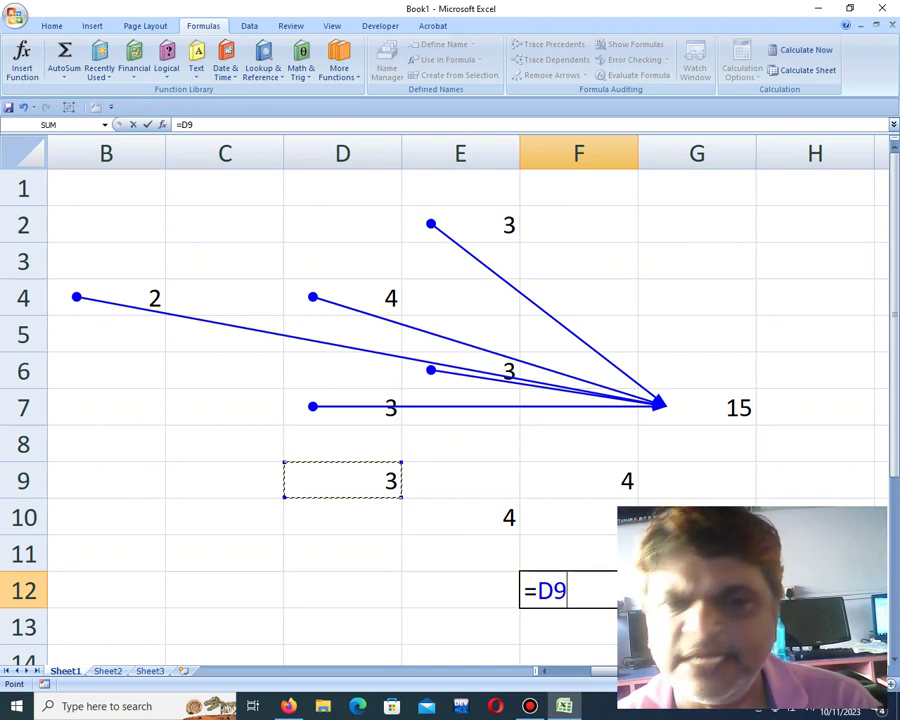
text(*)
click(460, 517)
text(*)
click(579, 481)
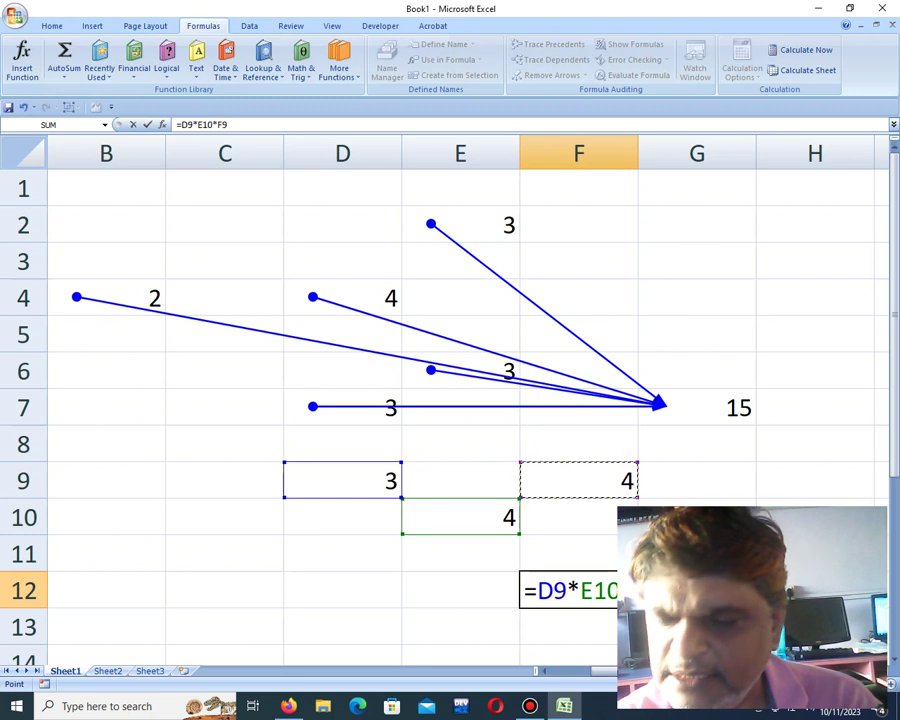
key(Return)
Step: Trace the precedents of the multiplication formula in cell F12
key(Up)
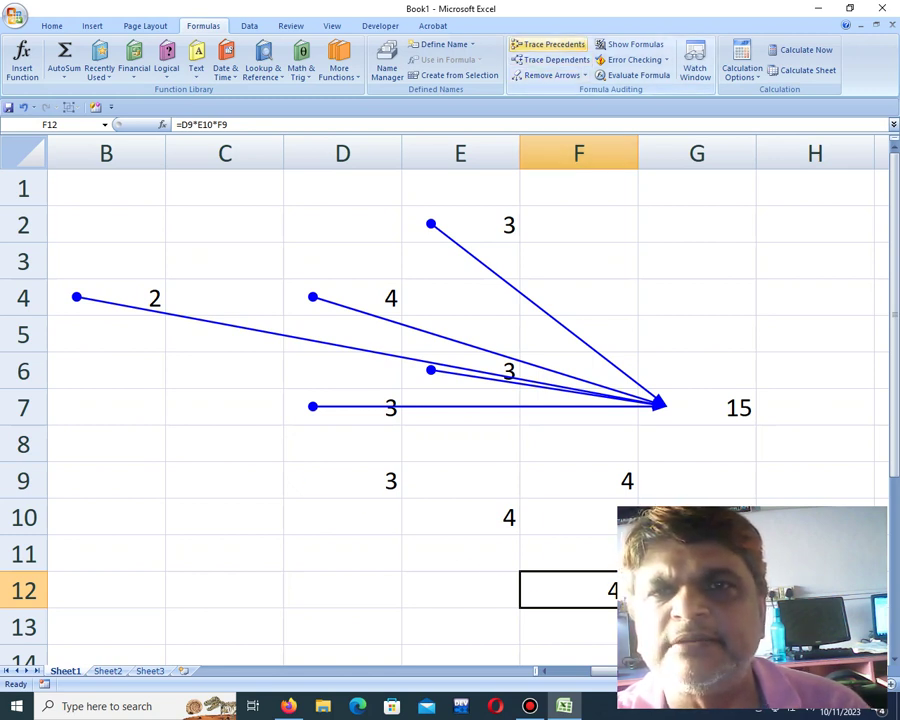
click(553, 45)
click(815, 517)
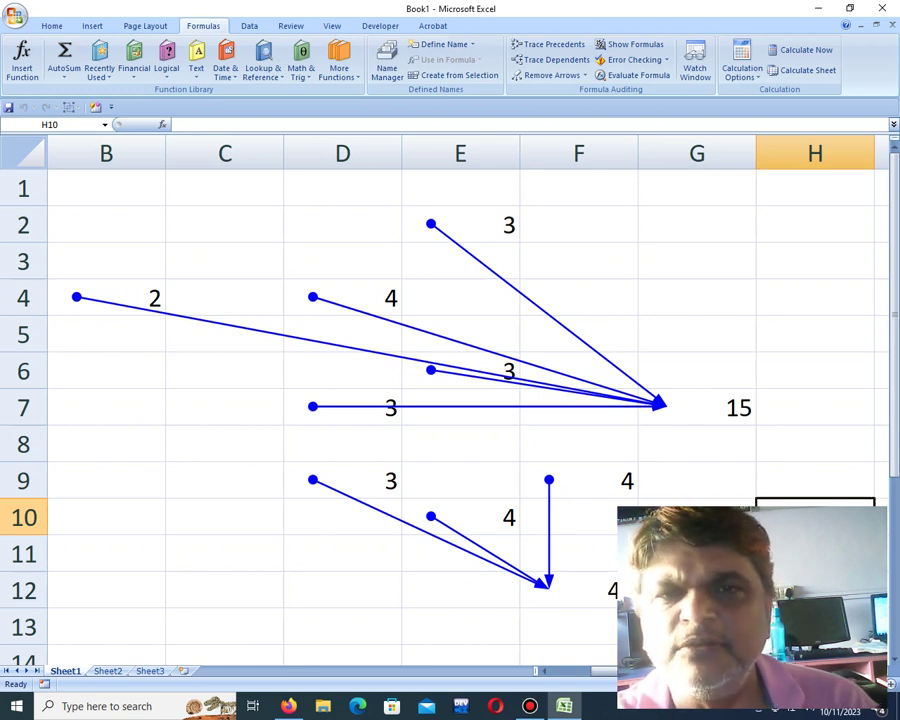
Step: Remove all trace arrows from the sheet
click(550, 75)
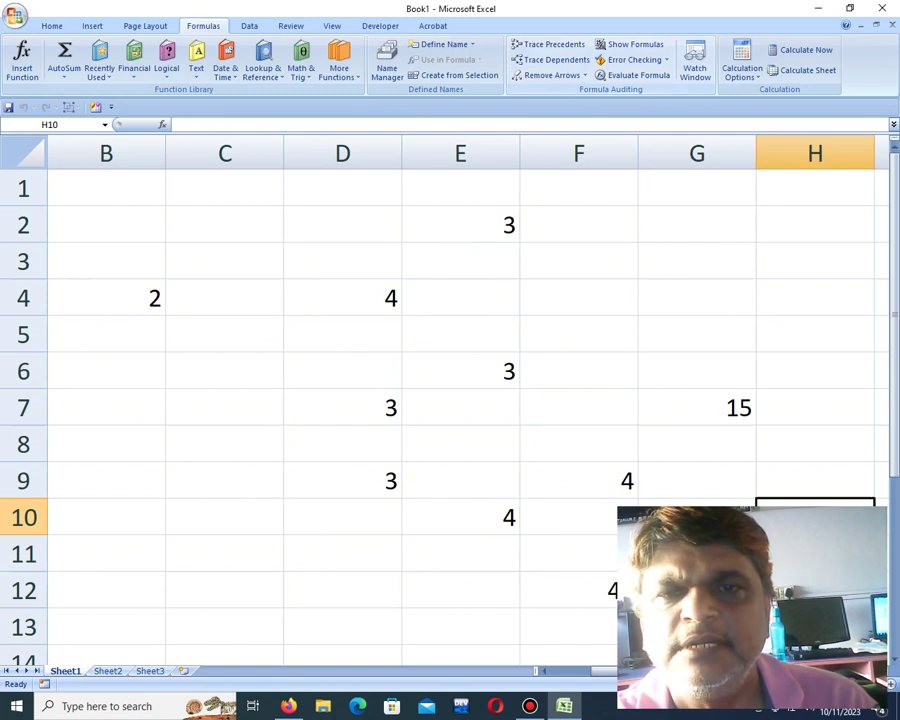
click(579, 298)
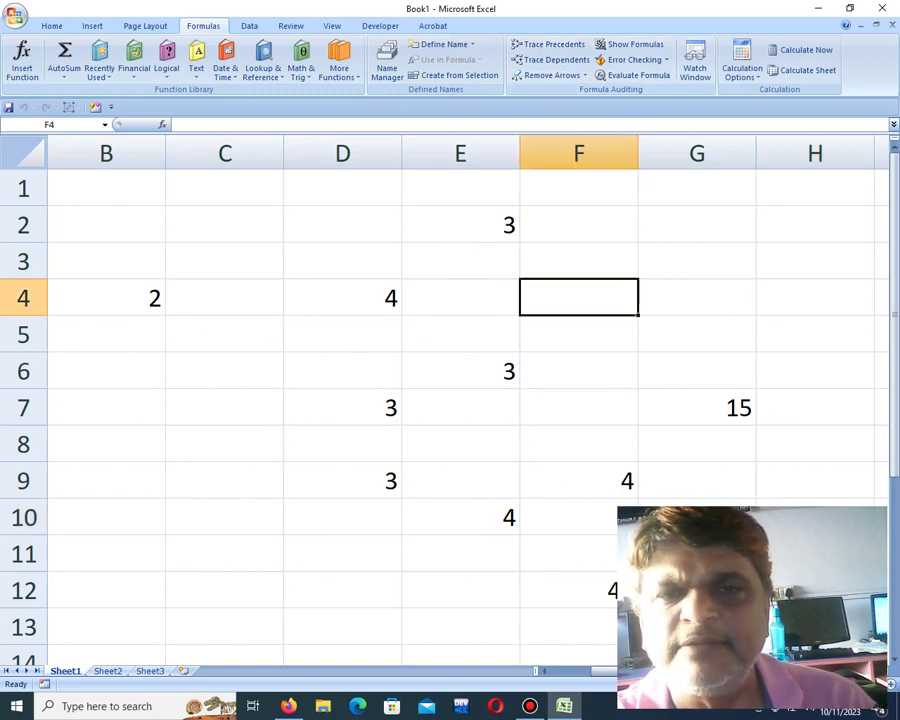
Step: Trace the dependents of cells E6 and D9, and select cell E10
click(343, 408)
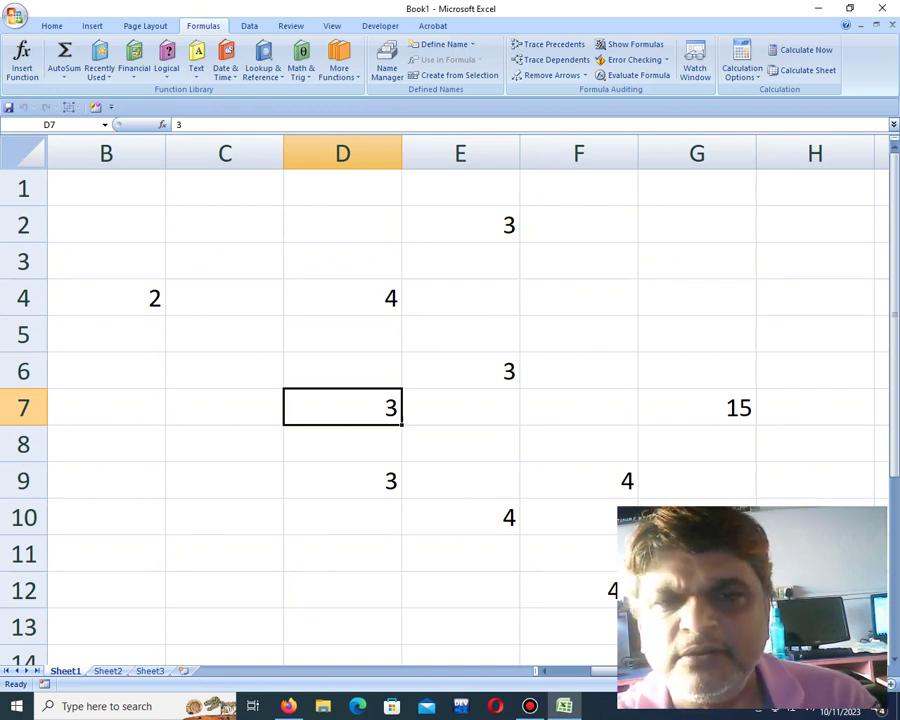
click(461, 371)
click(343, 408)
click(461, 371)
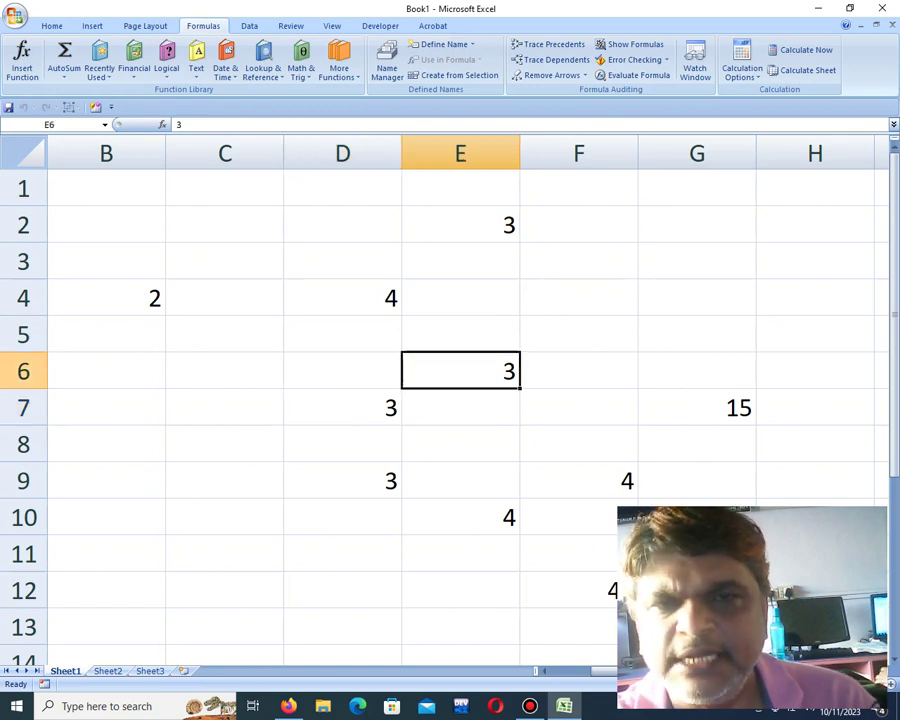
click(550, 59)
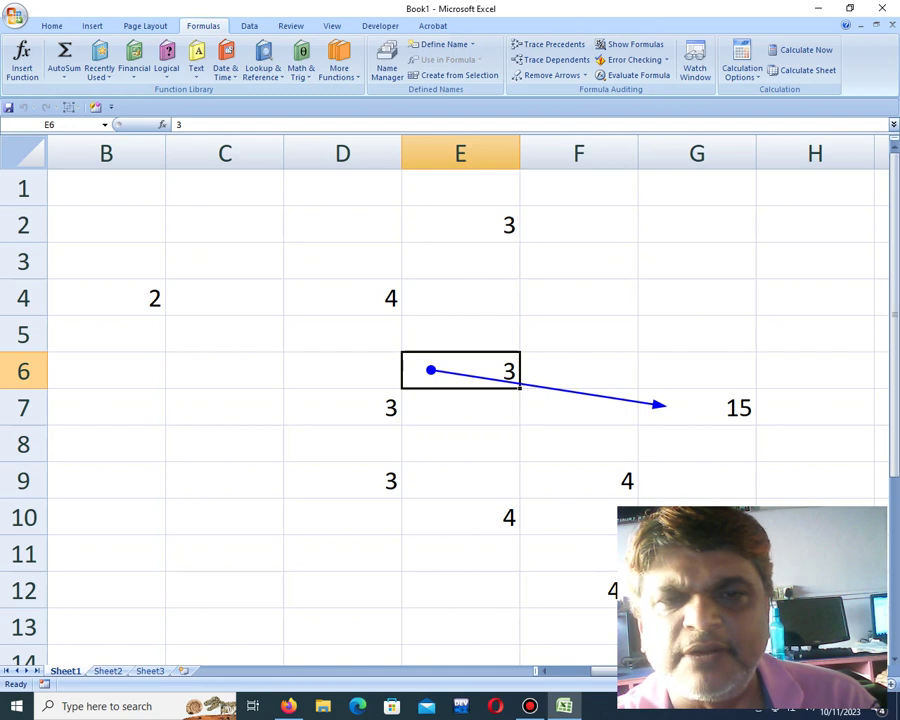
click(342, 480)
click(550, 59)
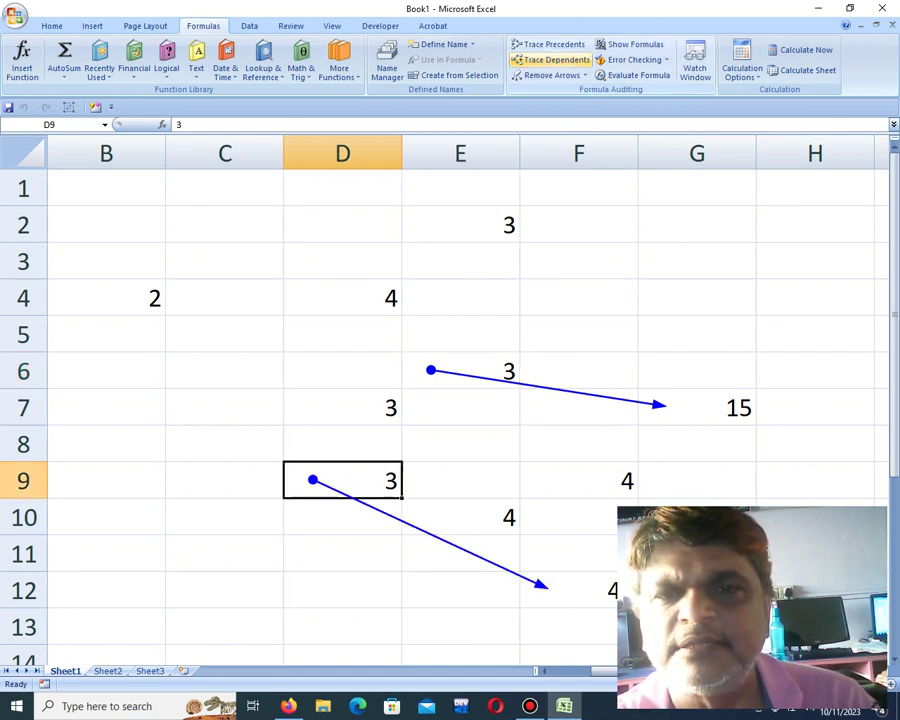
click(460, 517)
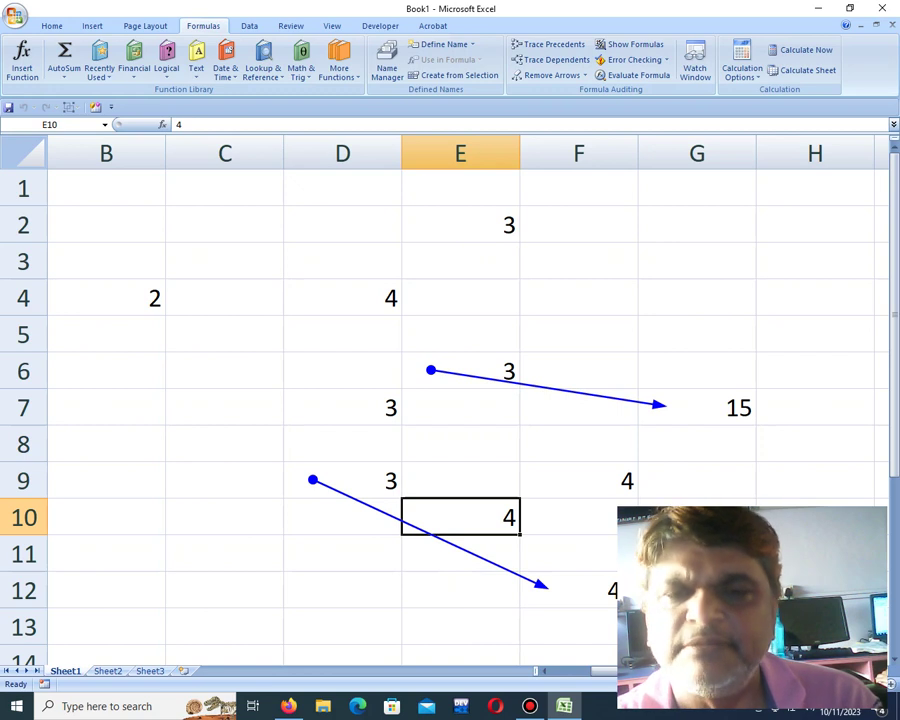
Step: Trace the dependents of cells E10, F9 and D7, and clear all trace arrows from the sheet
click(550, 59)
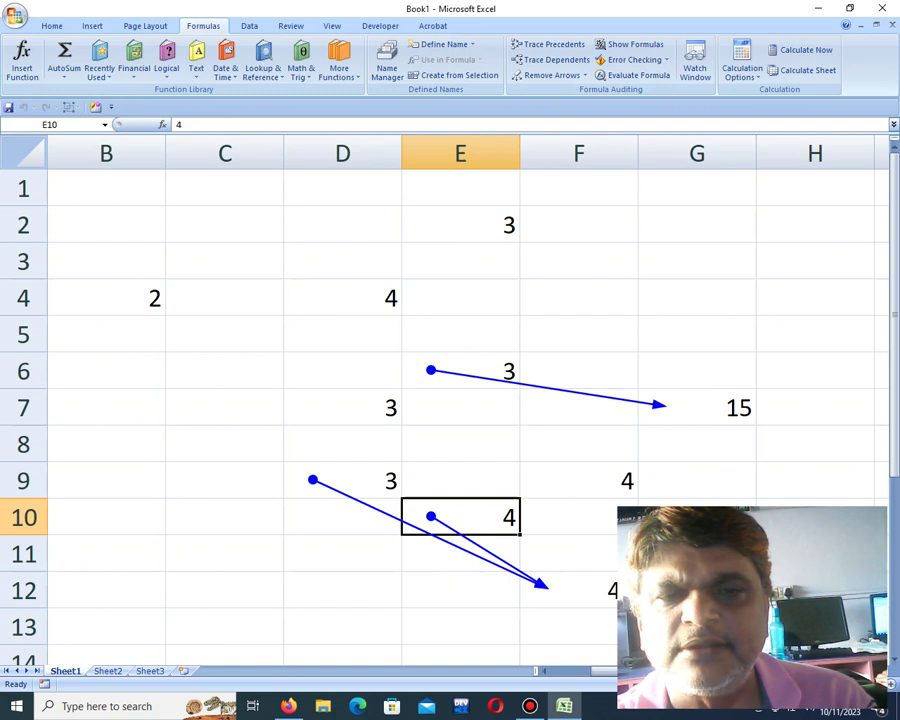
click(579, 481)
click(552, 60)
click(342, 407)
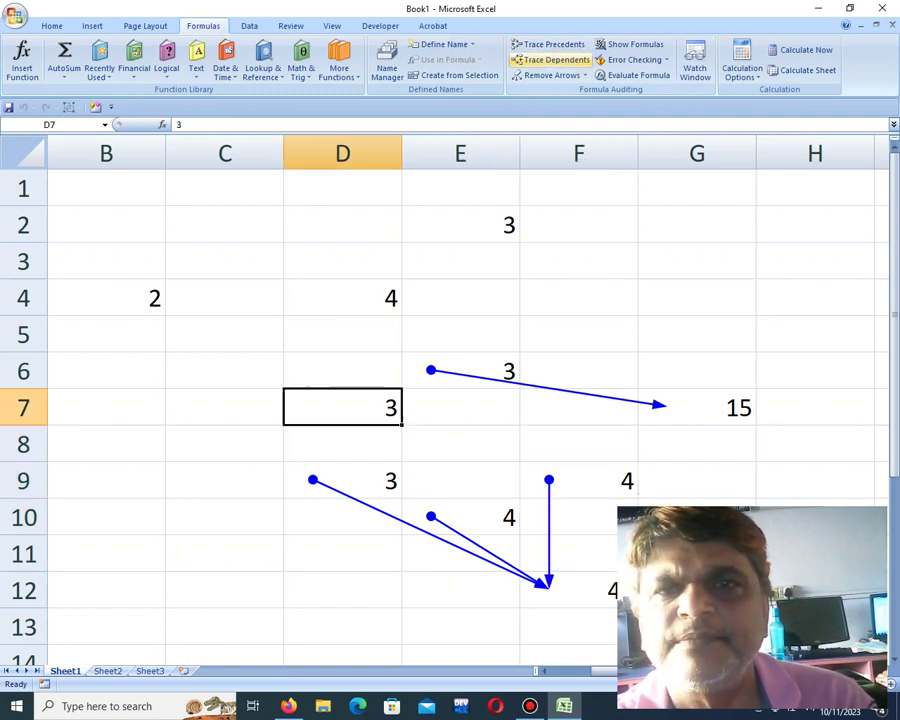
click(552, 60)
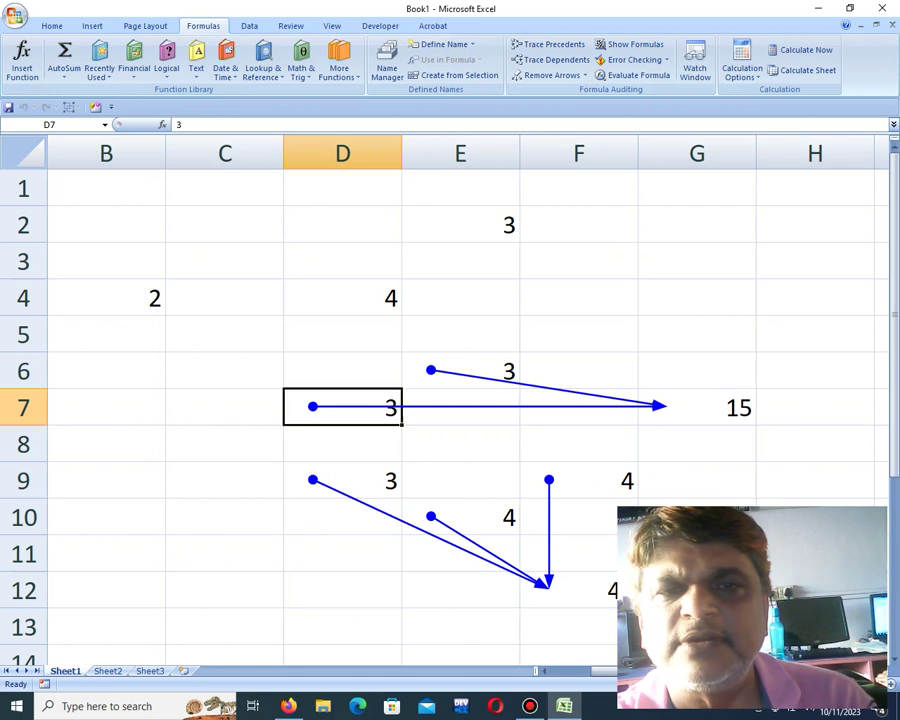
click(697, 554)
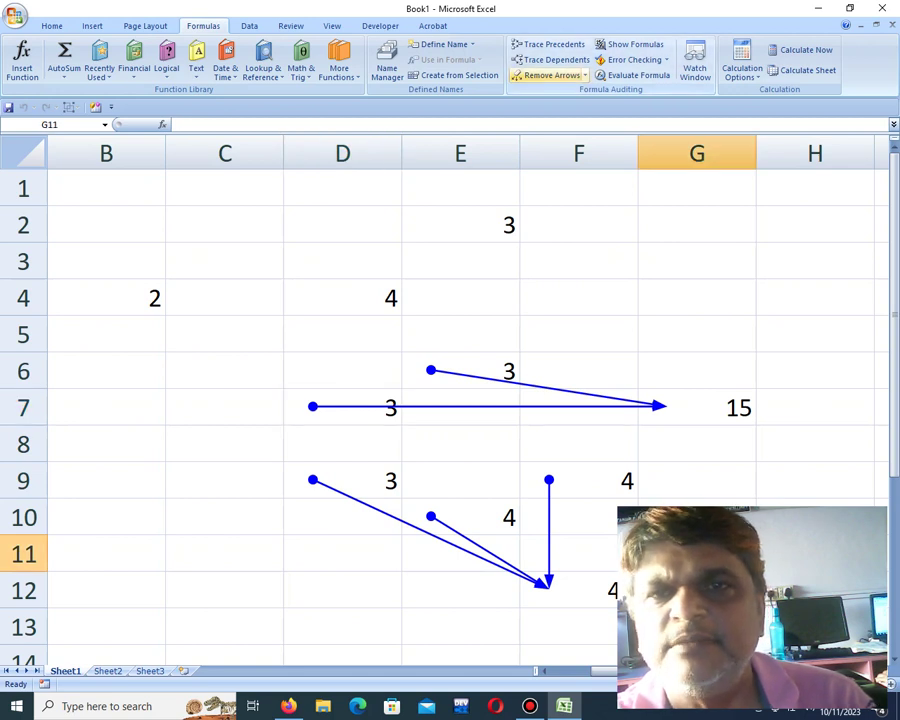
click(548, 75)
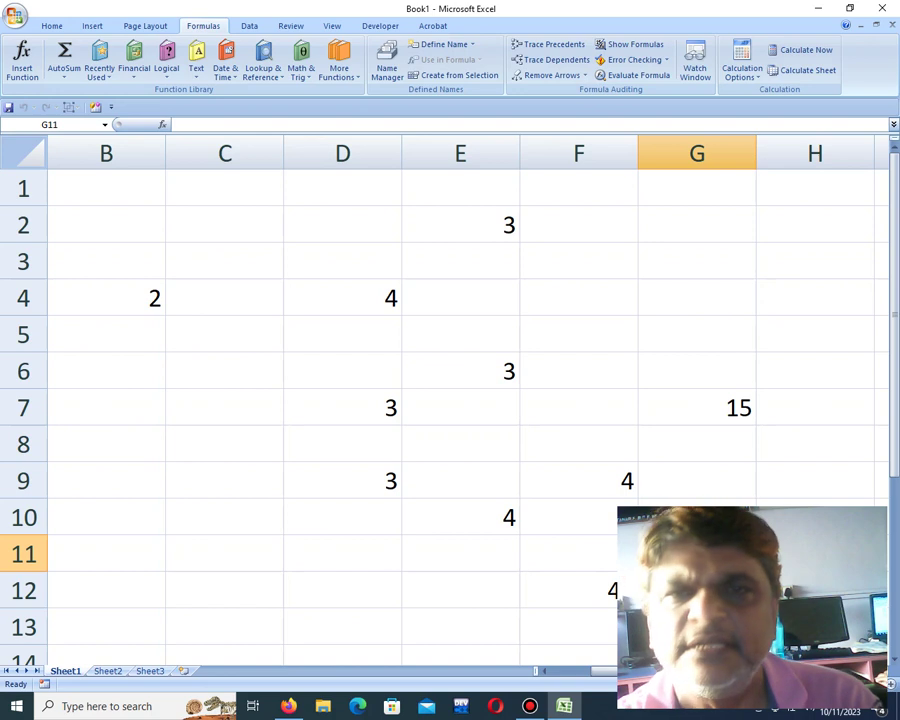
Step: Display the formulas in the cells instead of their results, examine them, and switch back to showing results
key(ctrl+grave)
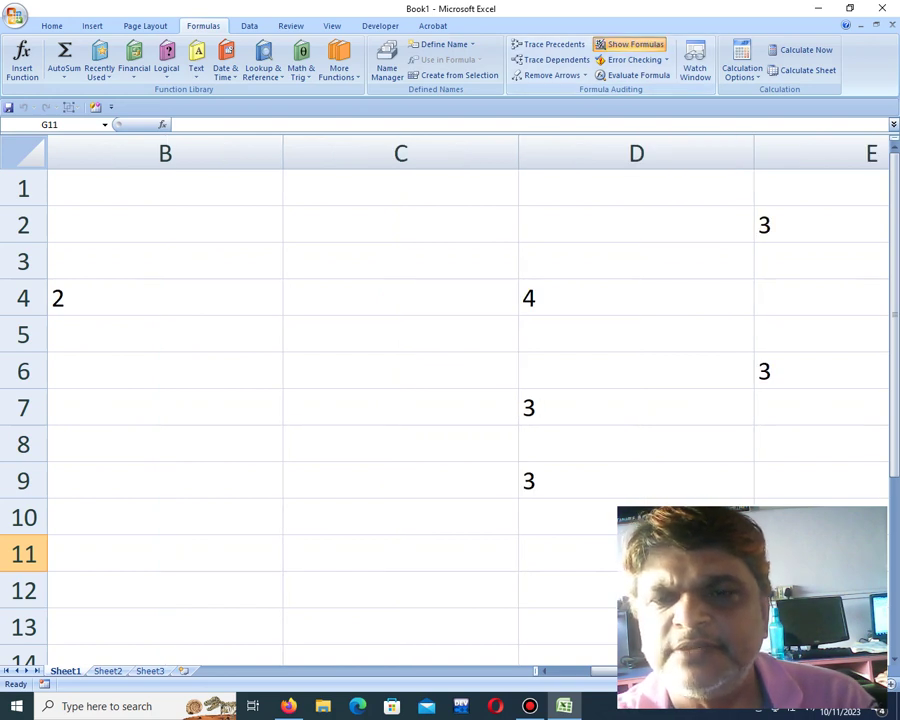
click(882, 671)
click(882, 671)
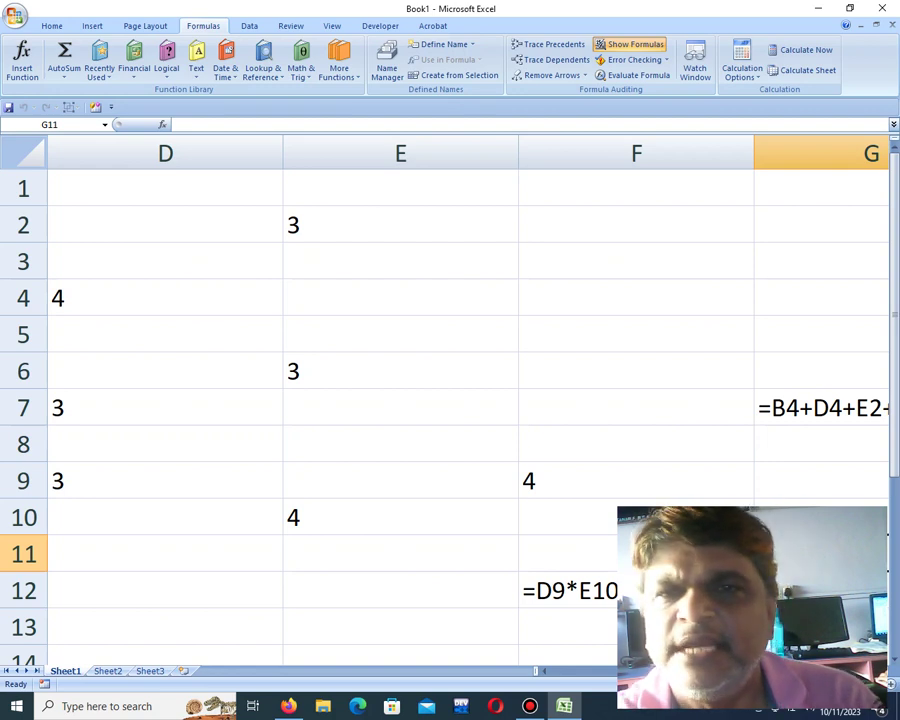
click(631, 44)
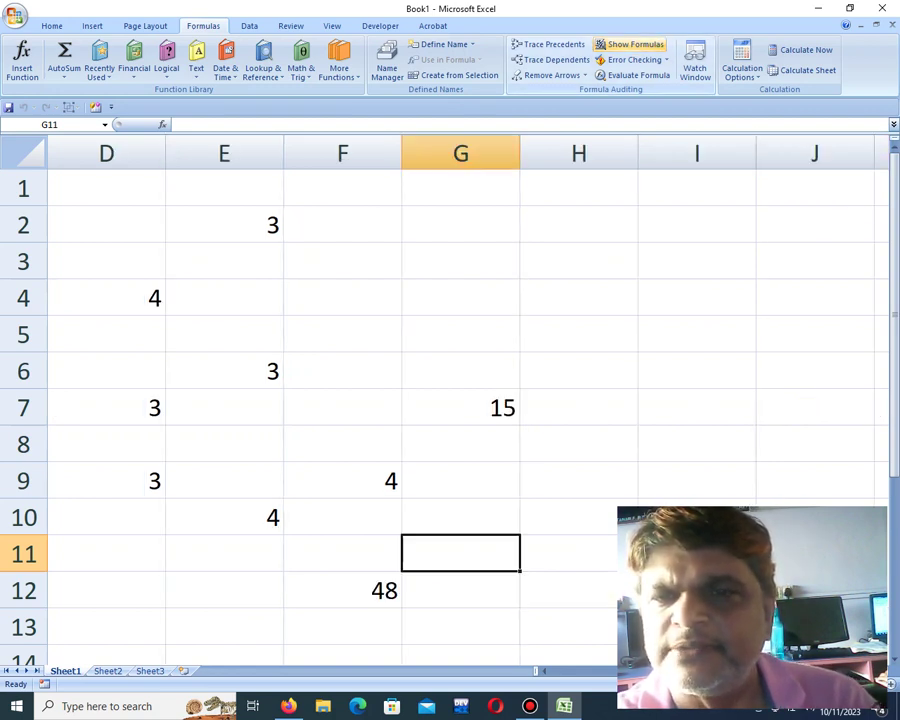
click(631, 44)
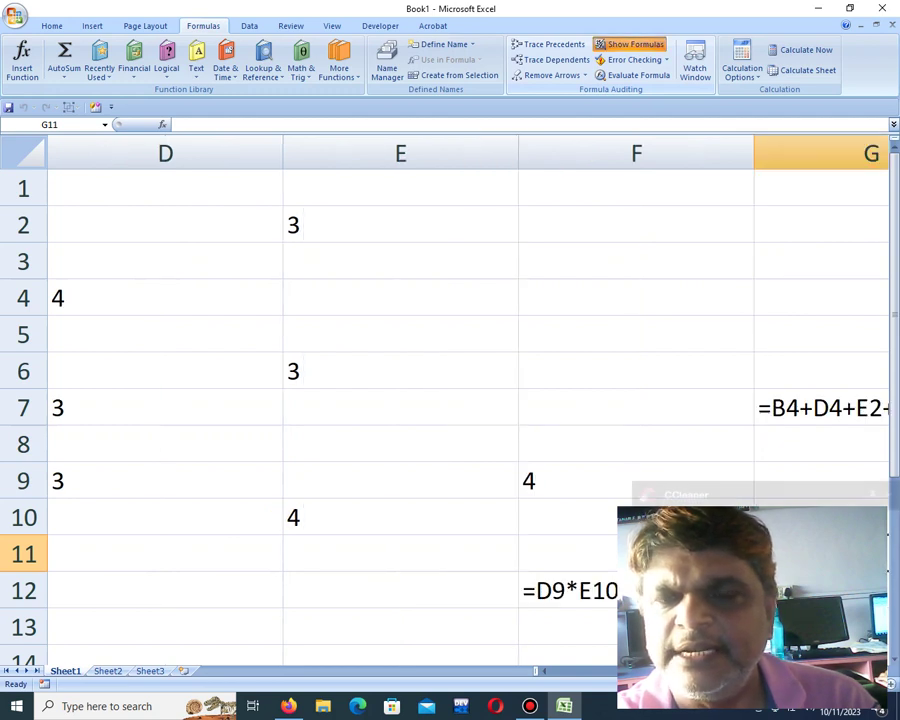
click(631, 44)
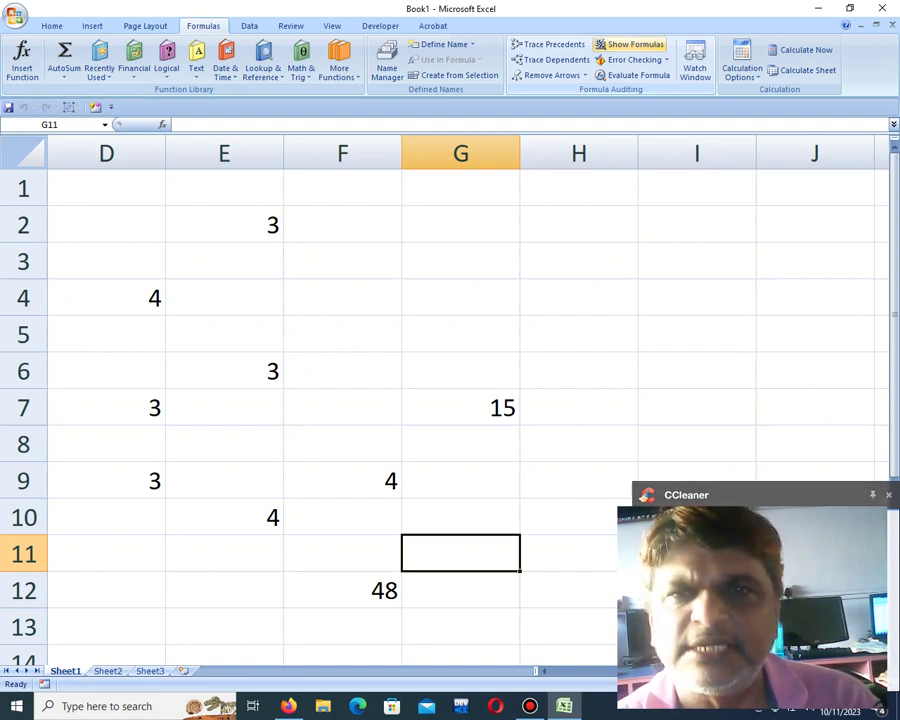
key(ctrl+grave)
key(ctrl+grave)
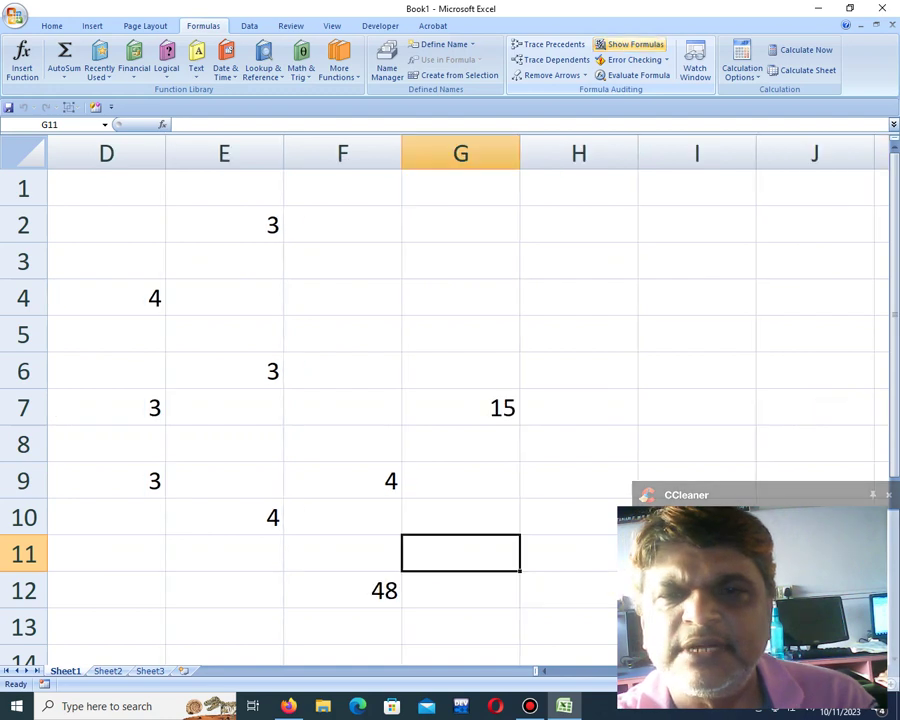
click(578, 297)
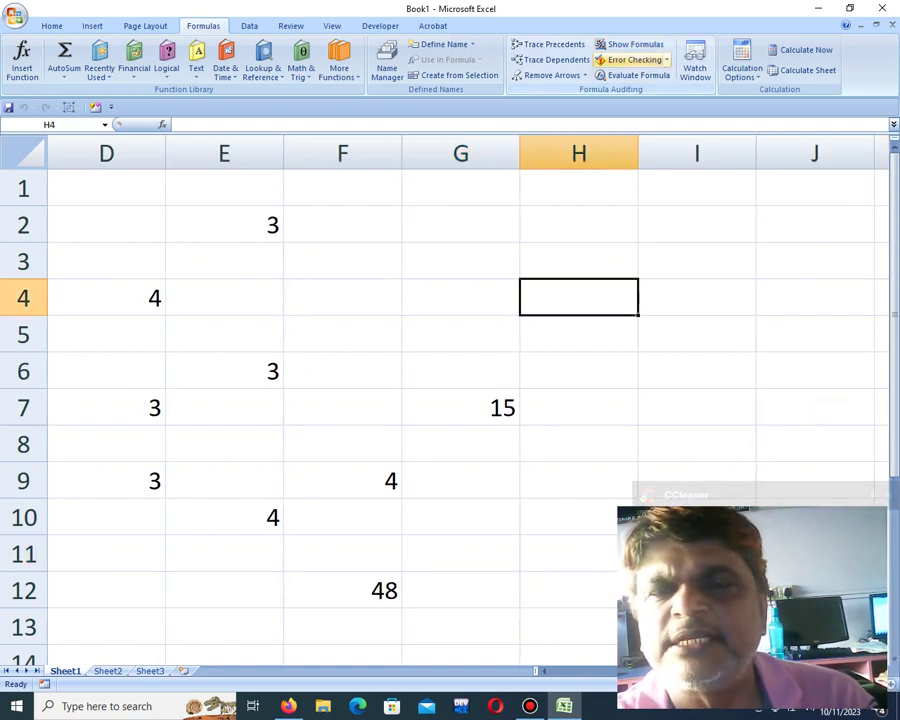
click(343, 371)
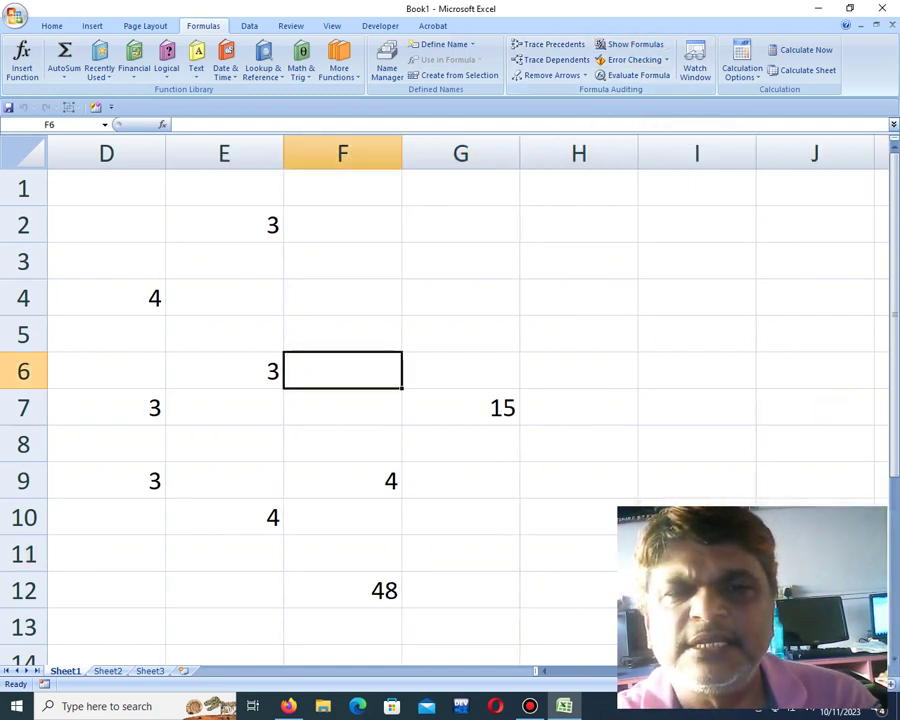
scroll(450, 400, down, 1)
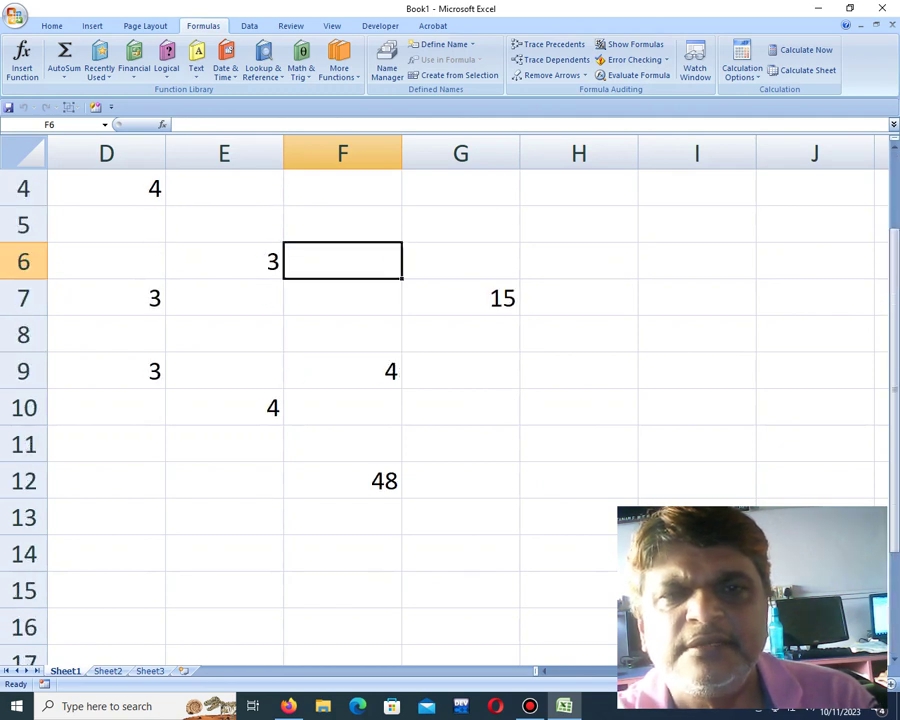
Step: Replace the number in cell D7 with the text w and trace the error in the addition formula in G7
click(107, 298)
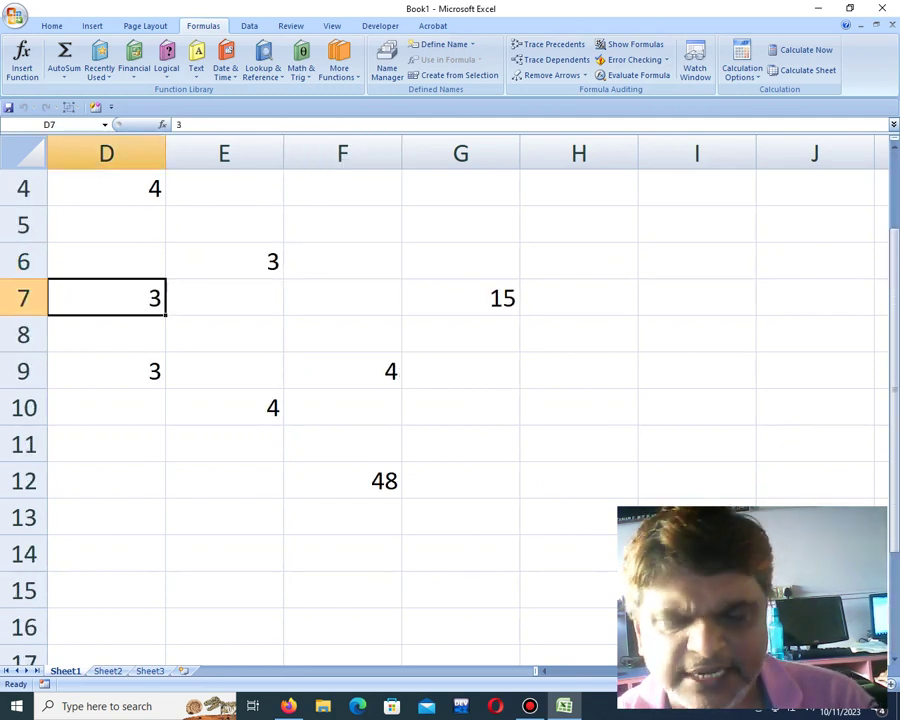
text(w)
key(Tab)
key(Right)
key(Right)
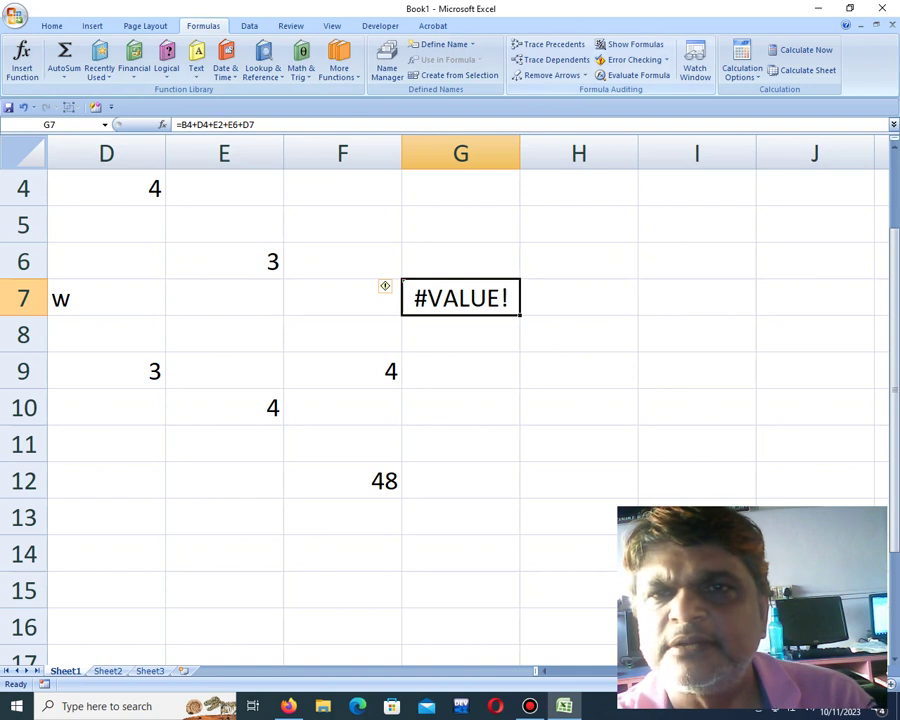
click(666, 59)
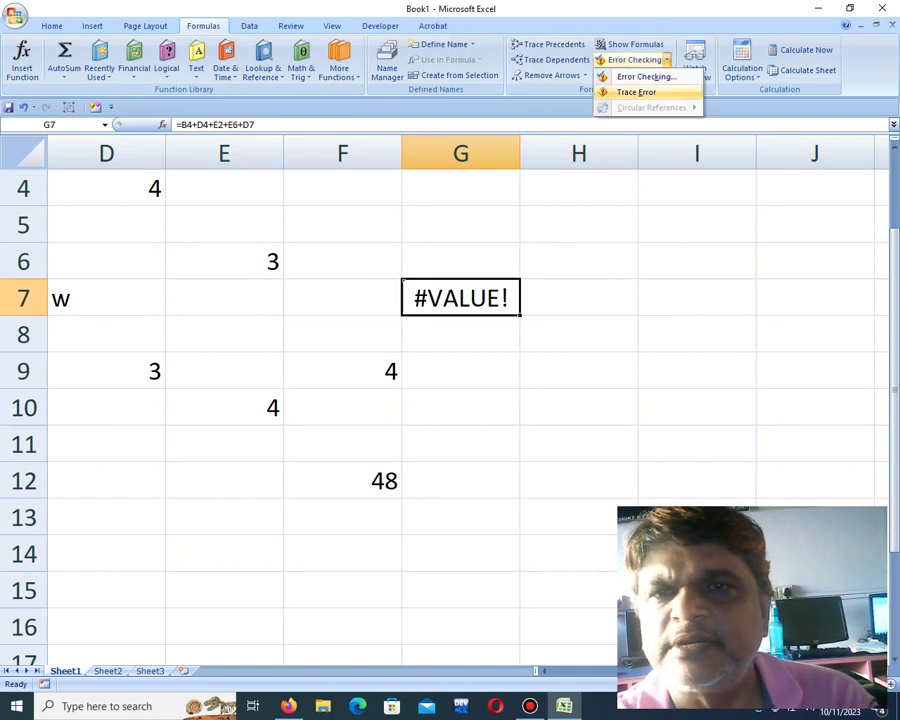
click(636, 91)
scroll(460, 400, up, 1)
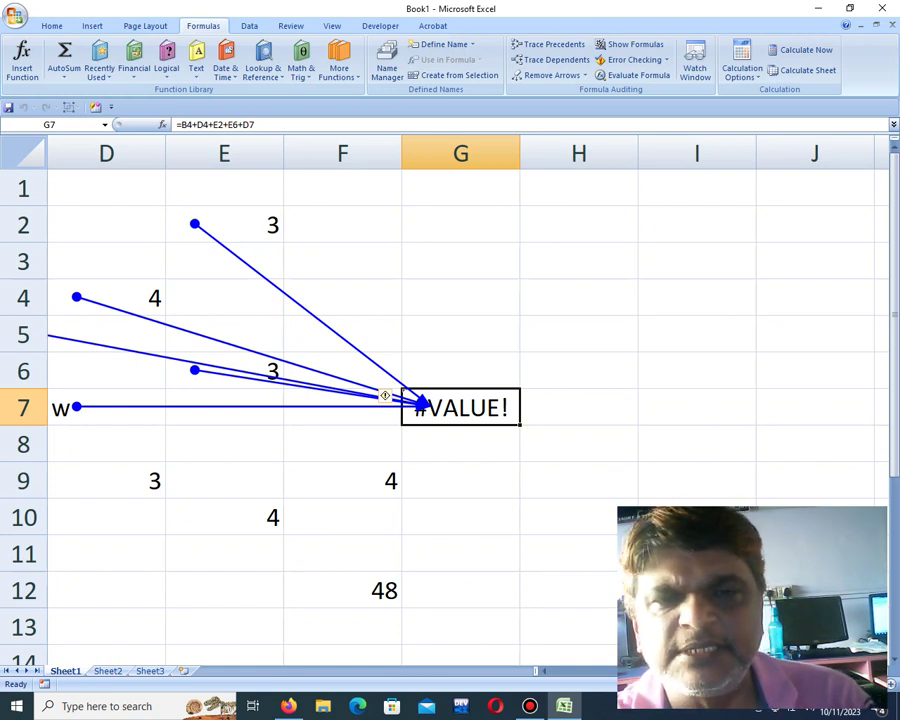
Step: Set cell D7 to 12 to correct the addition formula, and remove the trace arrows
click(107, 409)
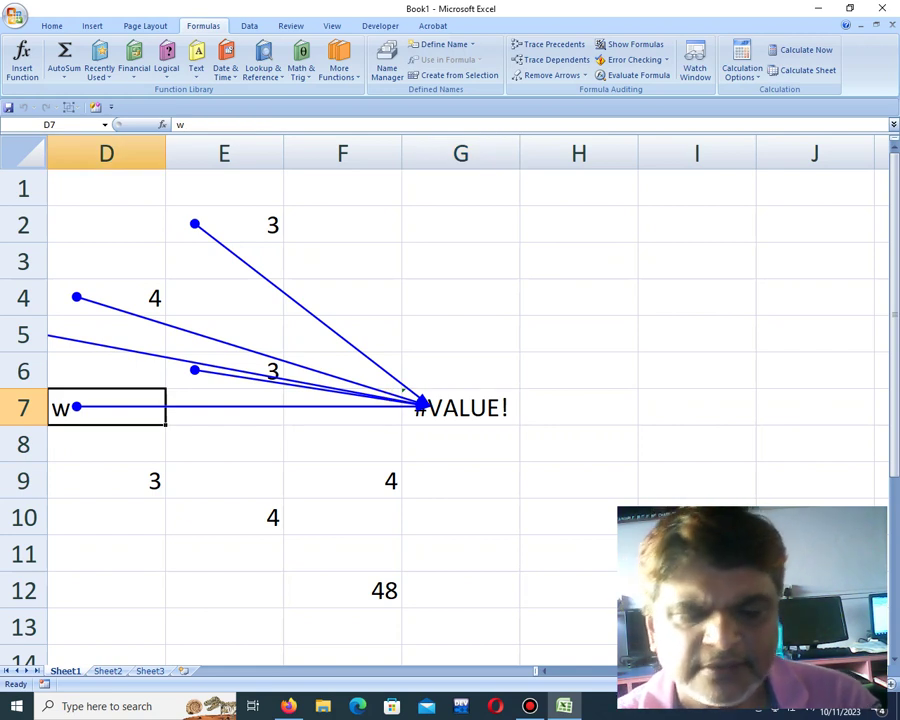
text(12)
key(Tab)
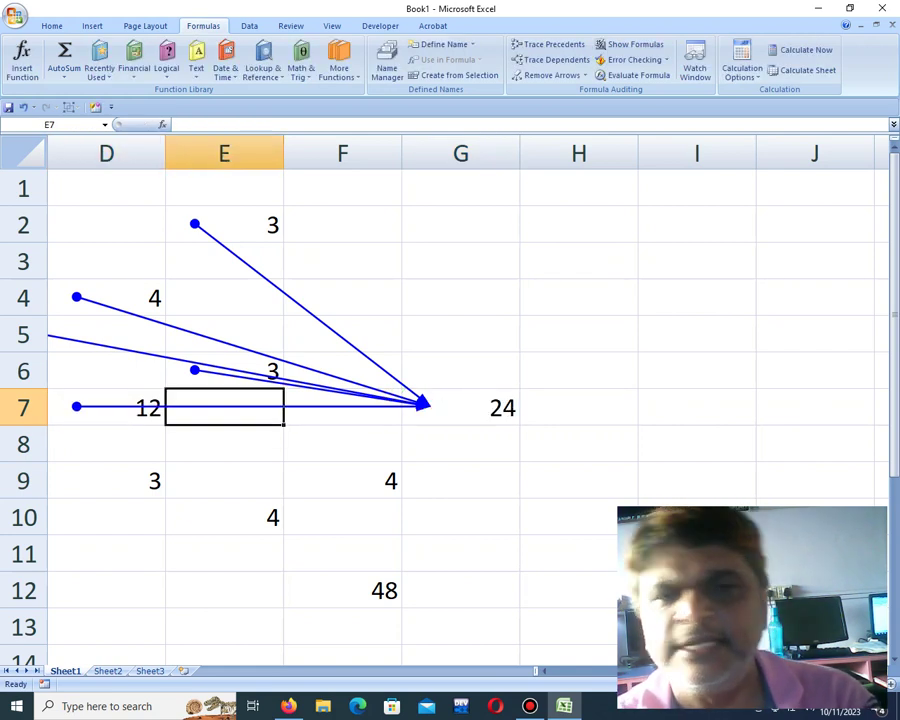
key(Right)
key(Right)
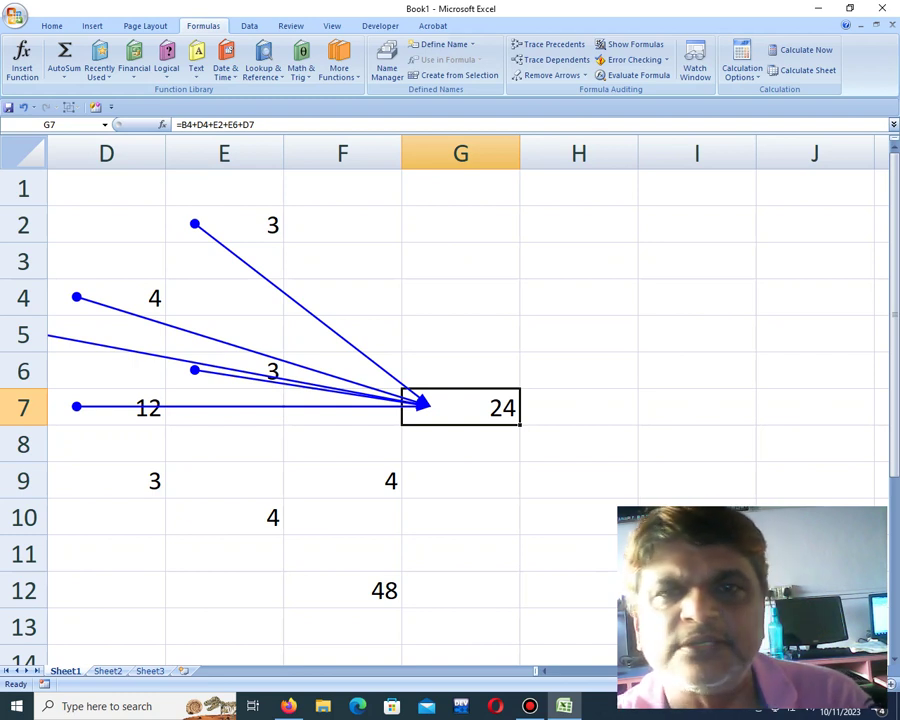
click(551, 75)
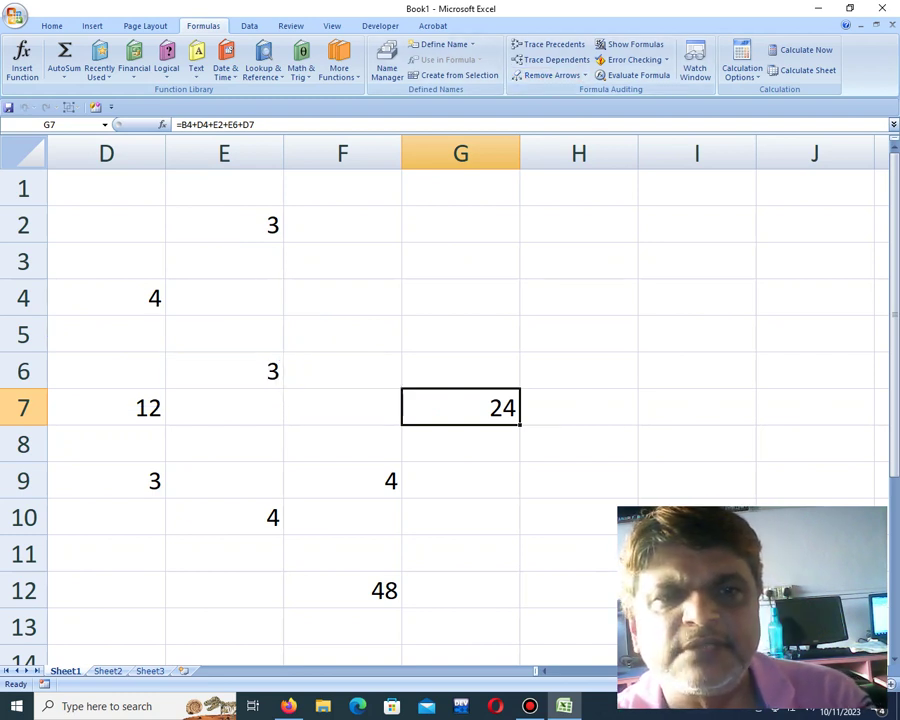
Step: Replace the number in cell D4 with the text r and trace the error in formula cell G7
click(107, 298)
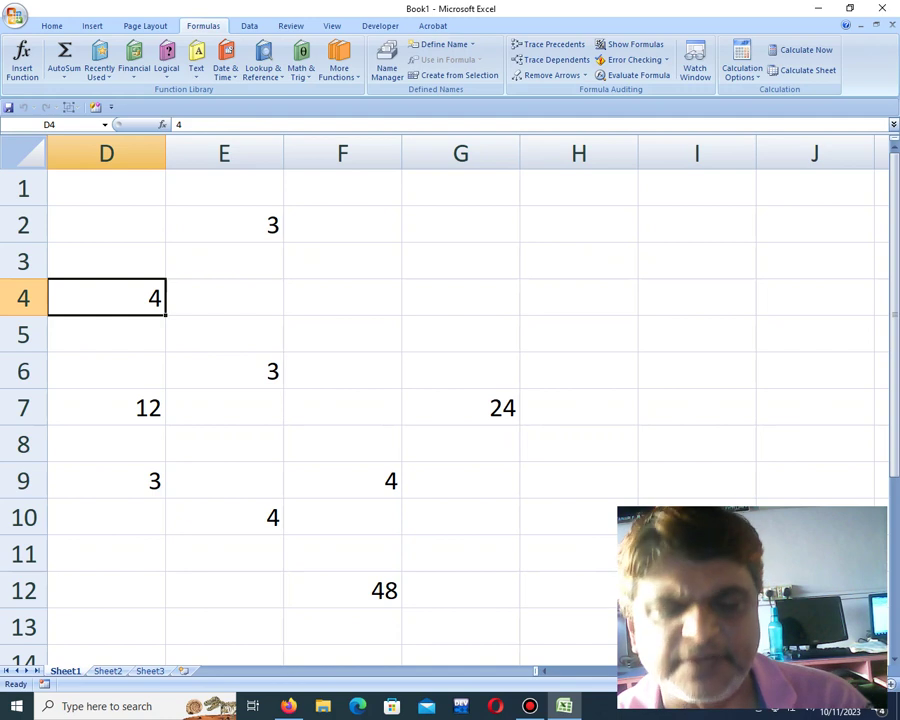
text(r)
key(Right)
key(Right)
key(Right)
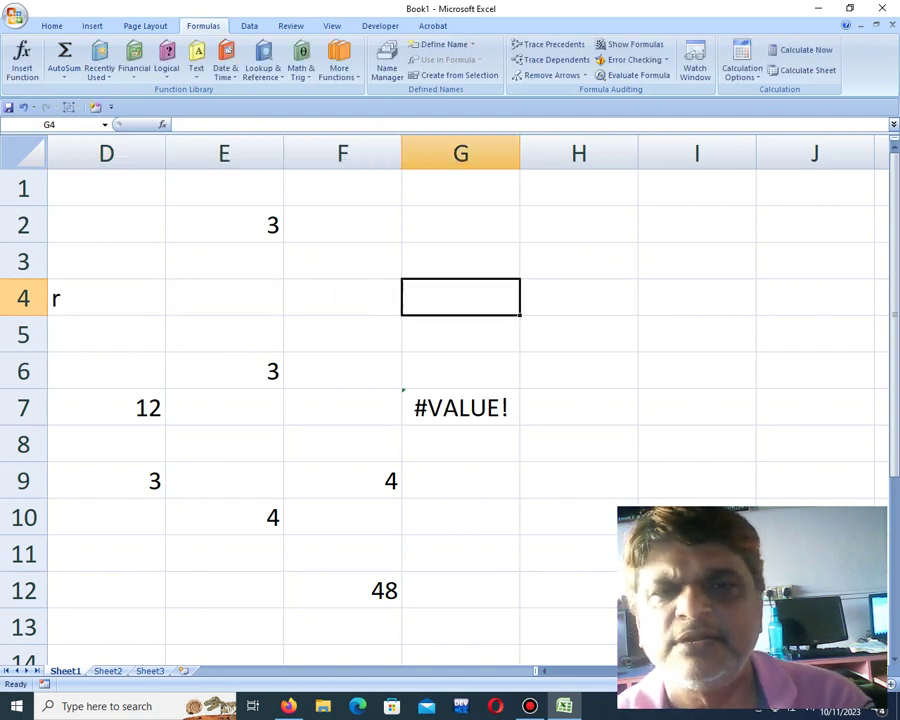
key(Down)
key(Down)
key(Down)
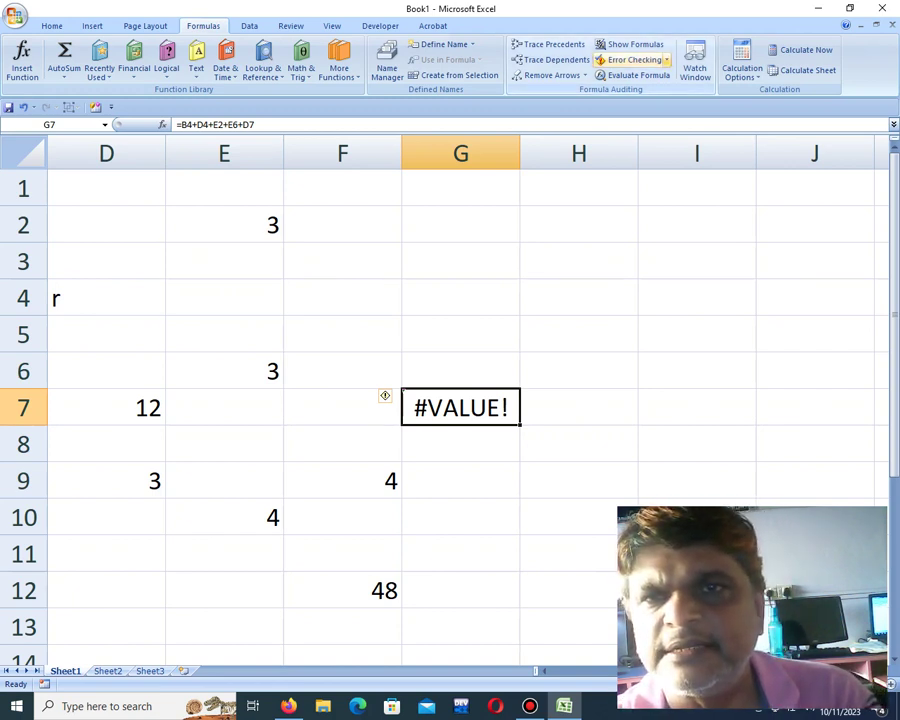
click(666, 60)
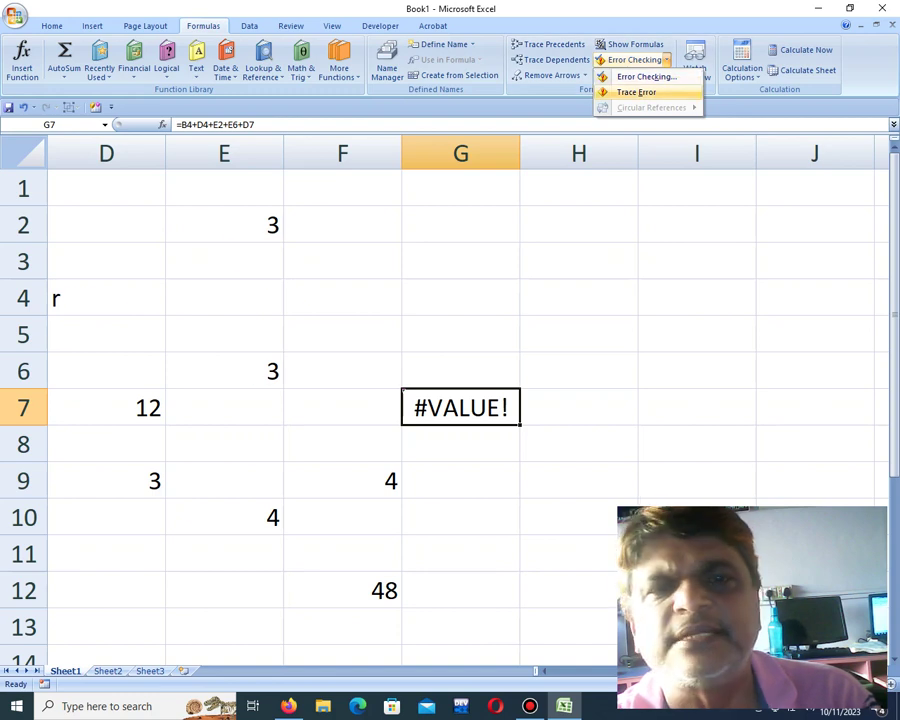
click(636, 92)
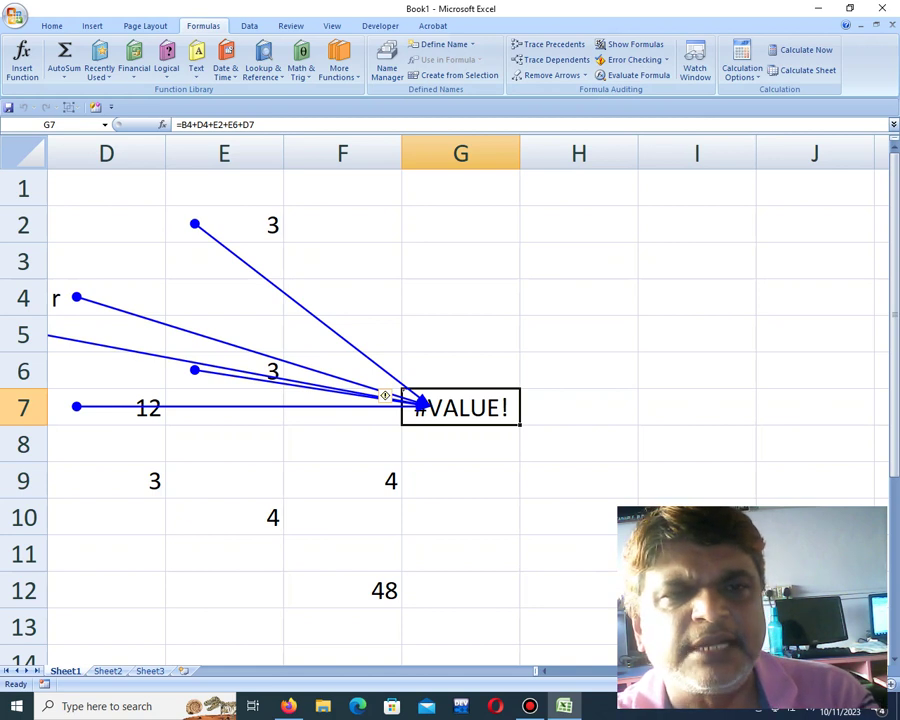
Step: Set cell D4 to 34 to correct the addition formula, and remove the error trace arrows
click(108, 298)
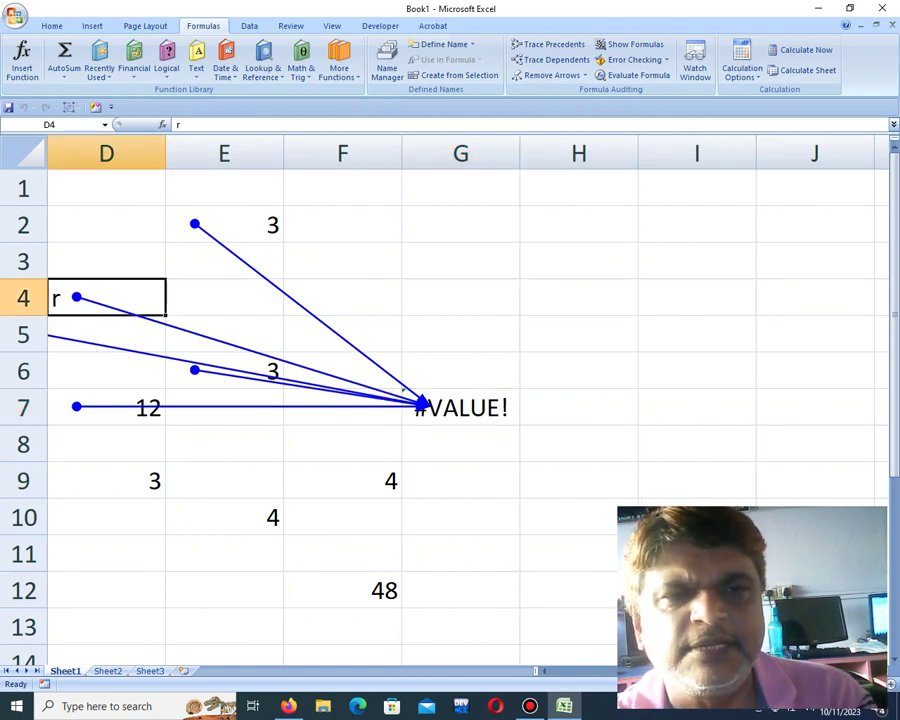
text(34)
key(Right)
key(Right)
key(Right)
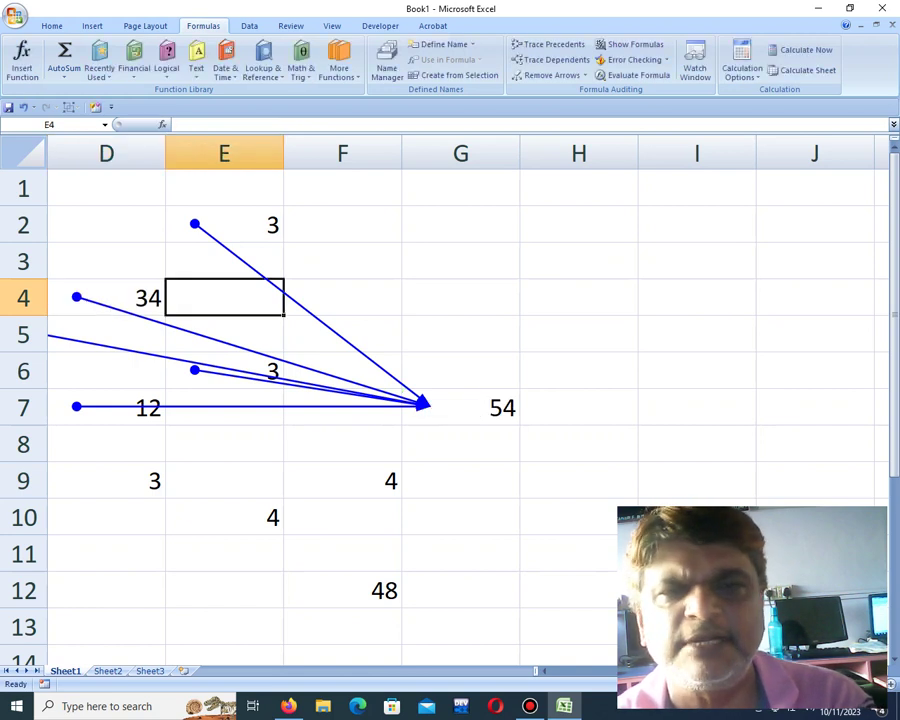
key(Down)
key(Down)
key(Down)
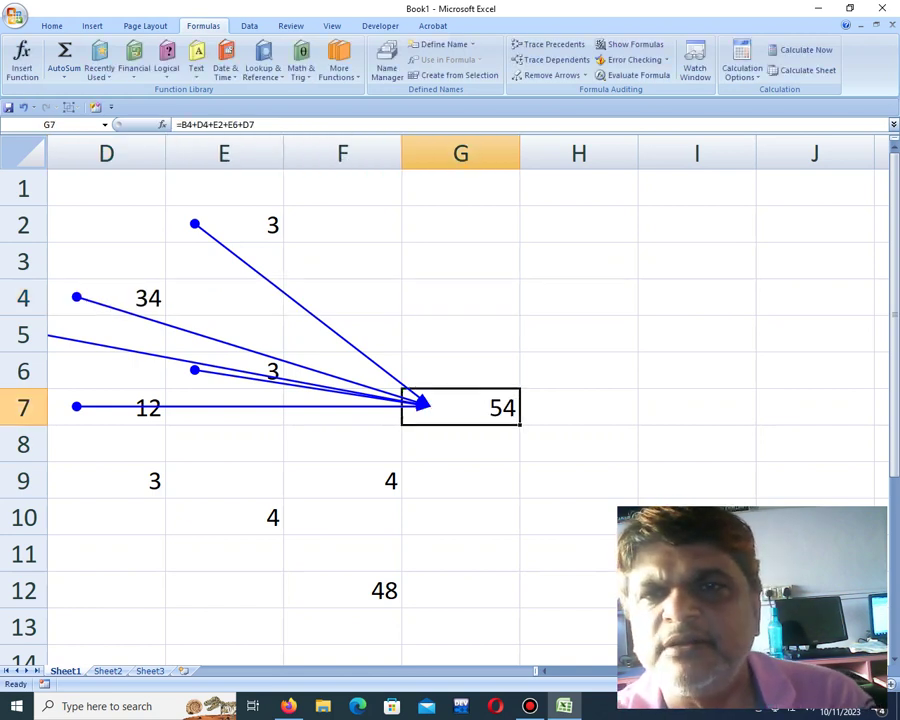
click(551, 76)
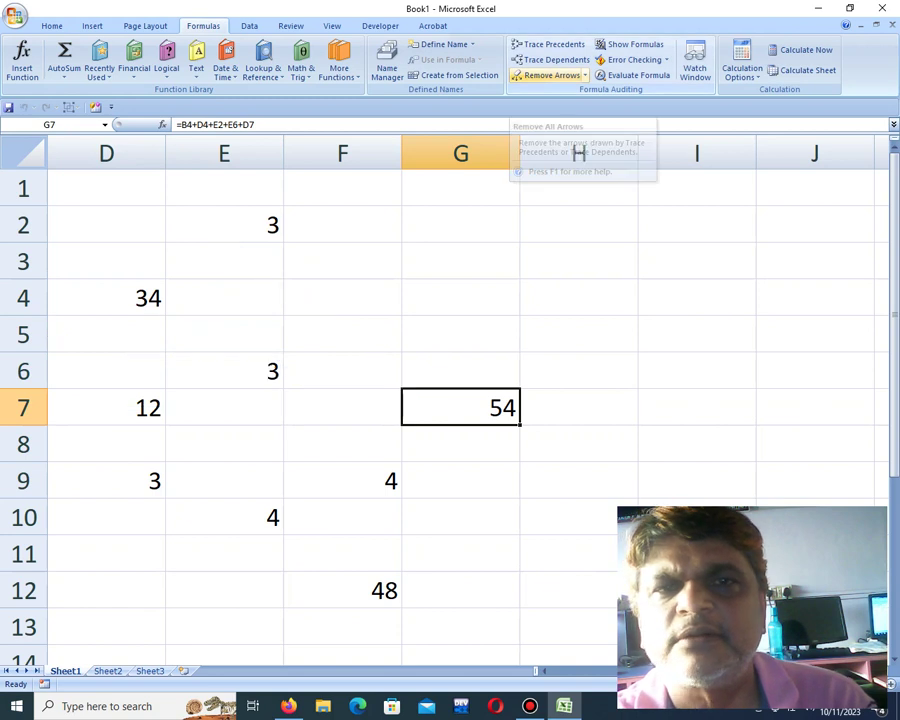
Step: Select cell F12 containing the multiplication formula
click(579, 298)
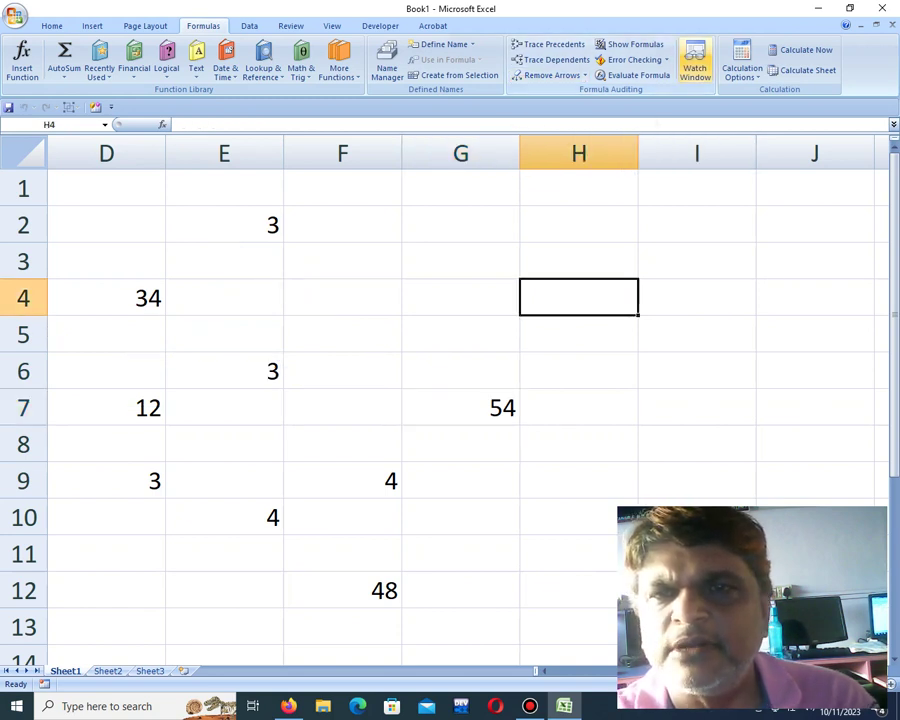
click(697, 444)
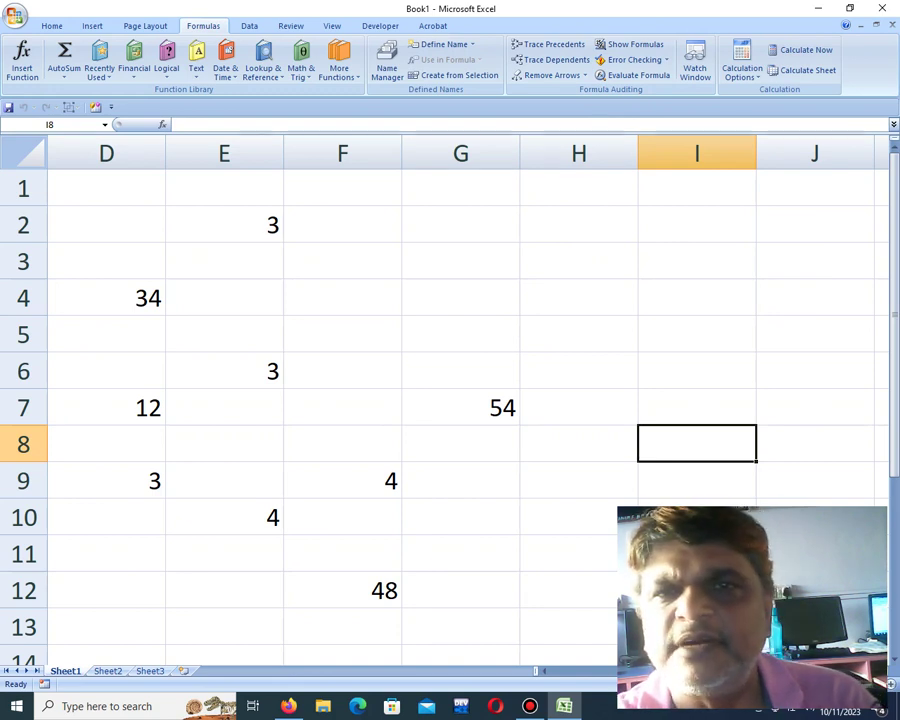
click(461, 334)
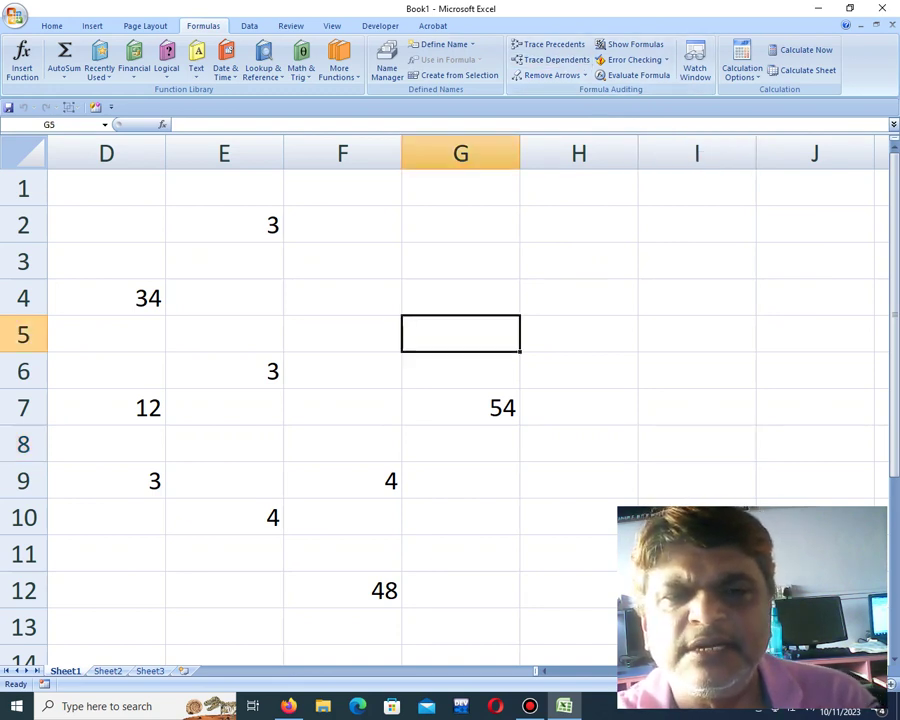
click(343, 590)
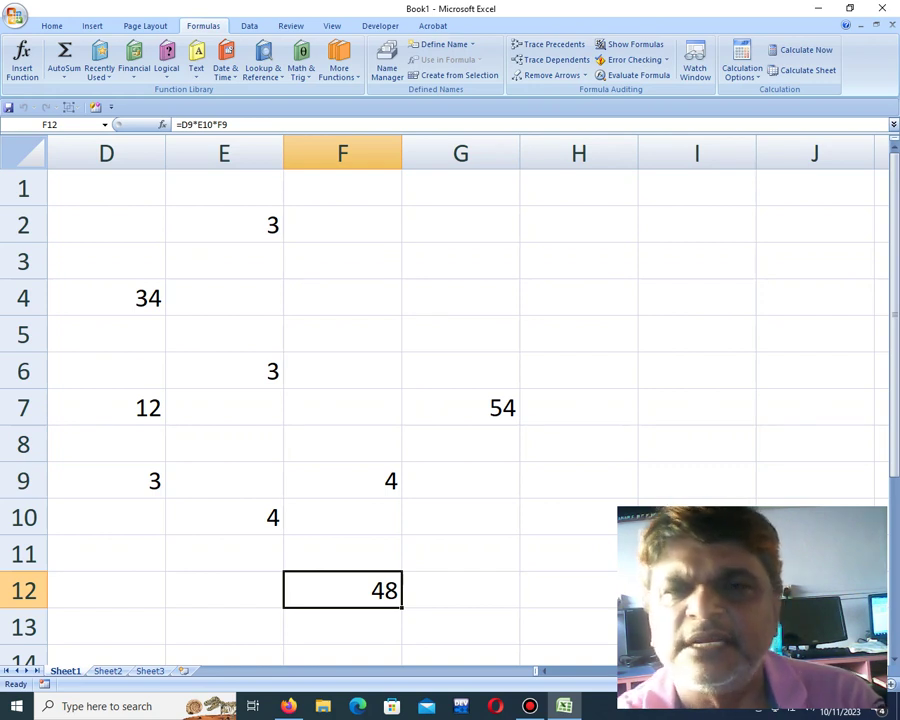
Step: Open the Watch Window, add a watch on formula cell F12, and move the window clear of cell G7
click(695, 62)
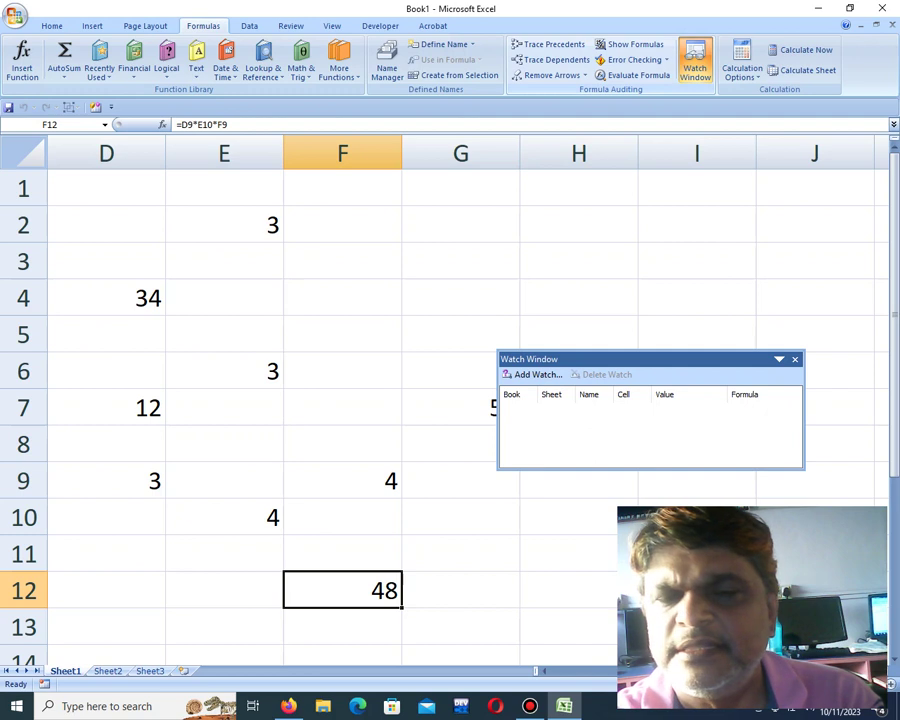
click(533, 374)
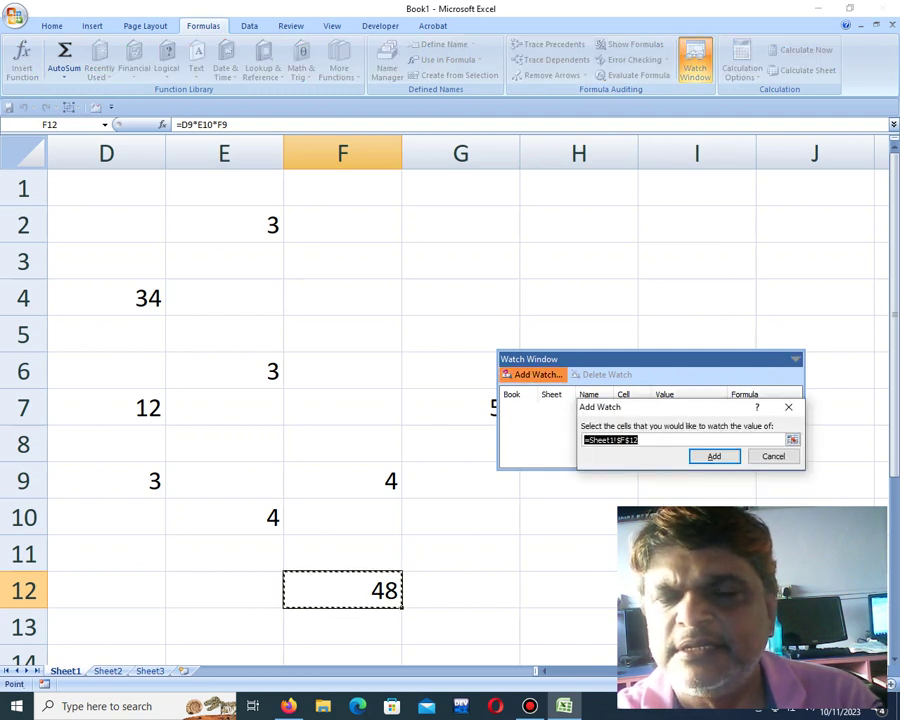
key(Return)
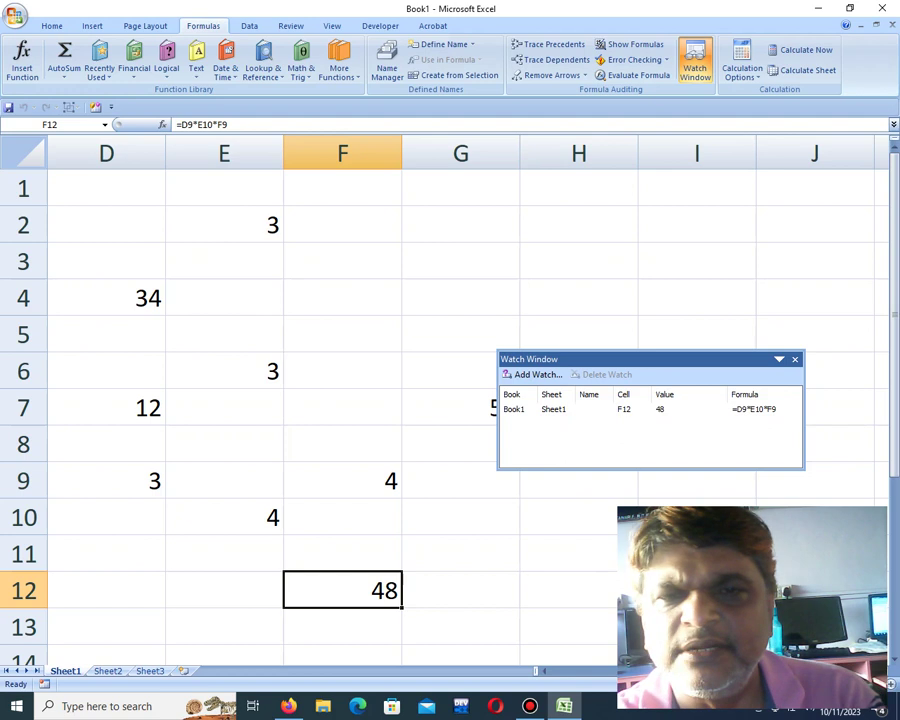
drag(640, 359, 752, 331)
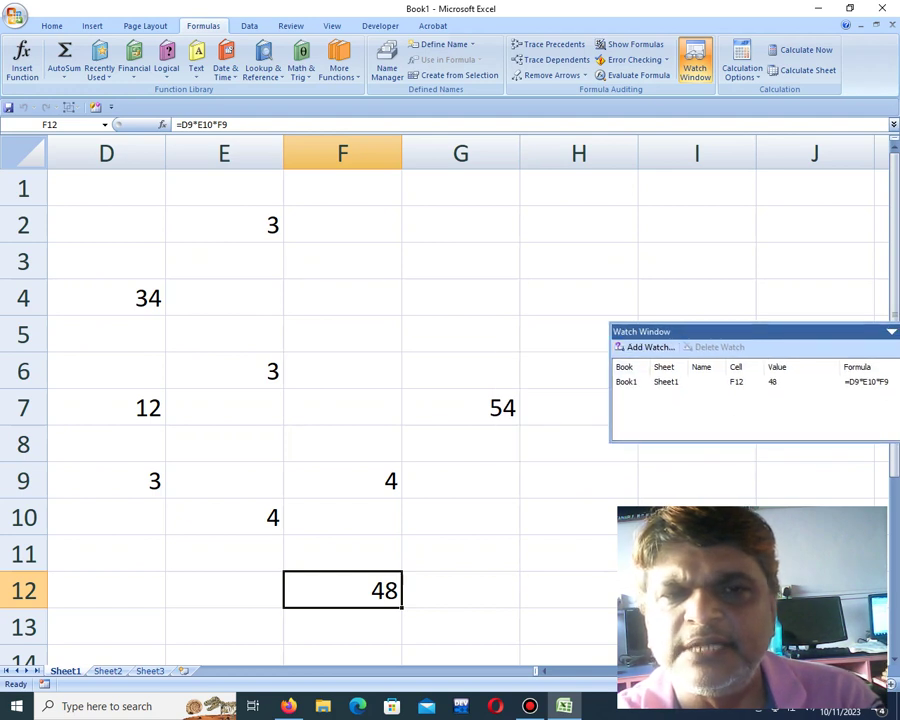
Step: Add a watch on the addition formula in cell G7 and reposition the Watch Window over the empty columns
click(461, 408)
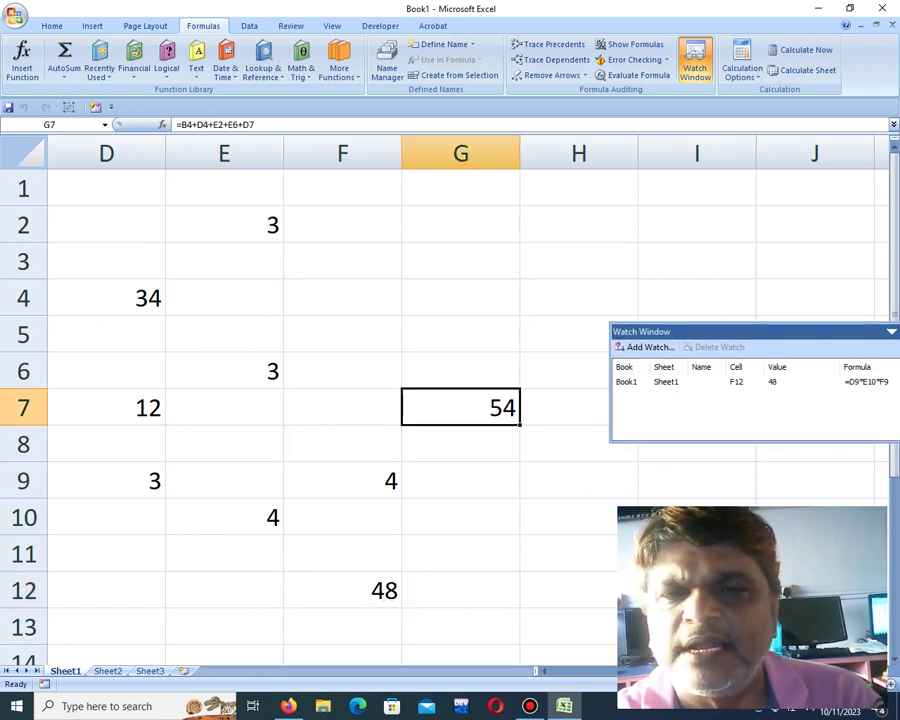
click(650, 347)
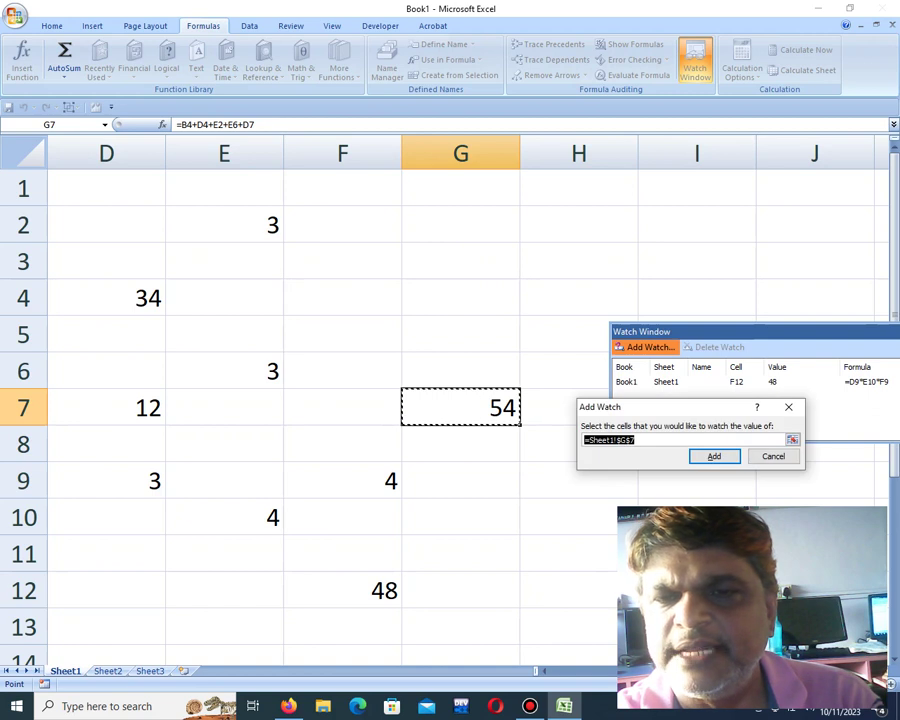
click(714, 456)
drag(670, 332, 626, 291)
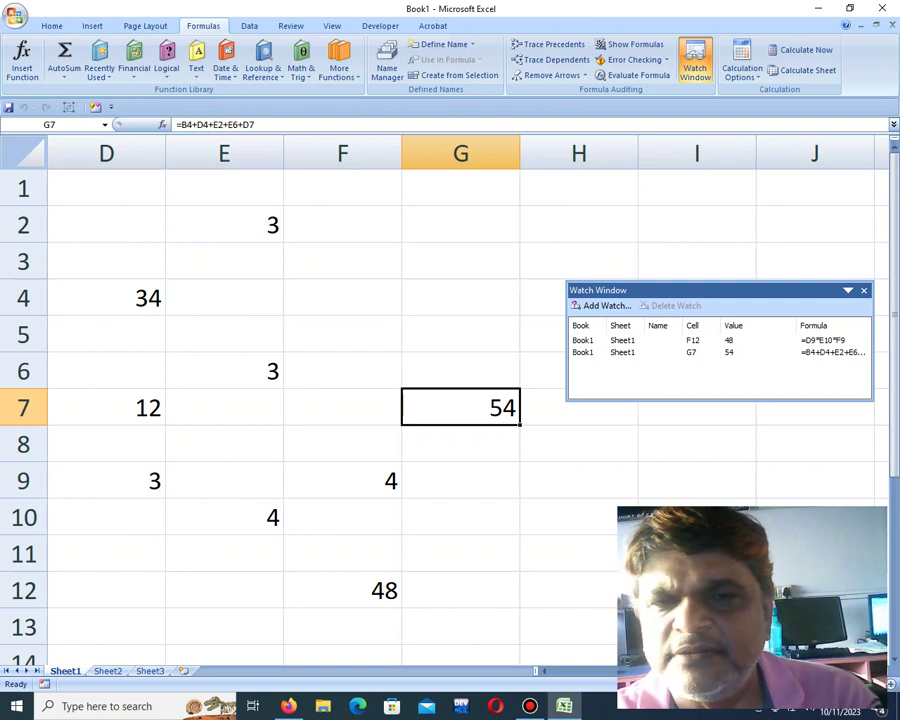
Step: Insert a new worksheet after Sheet3
click(461, 517)
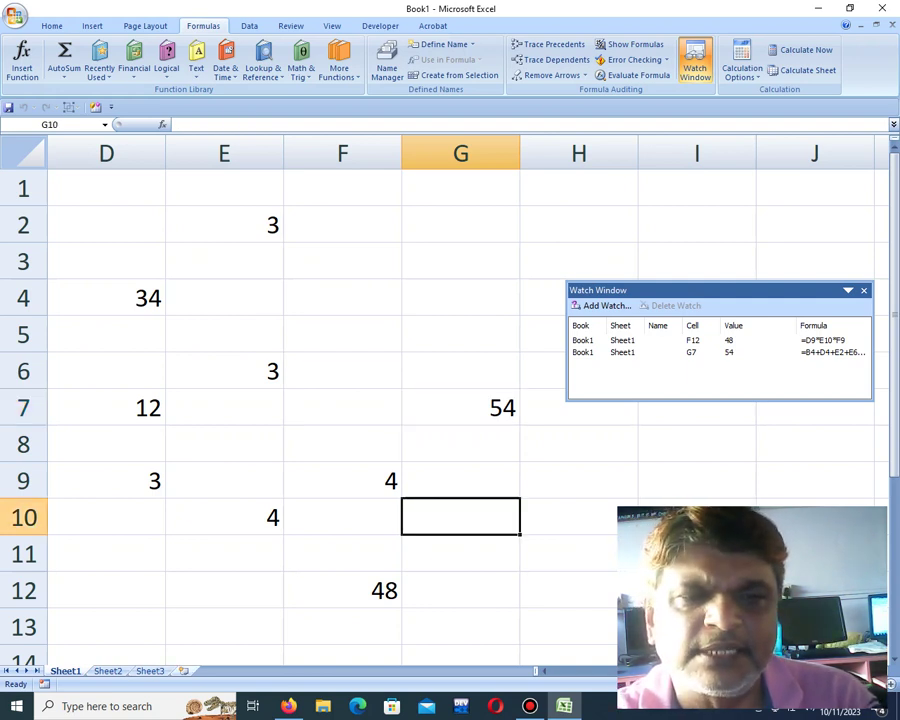
click(184, 671)
click(130, 367)
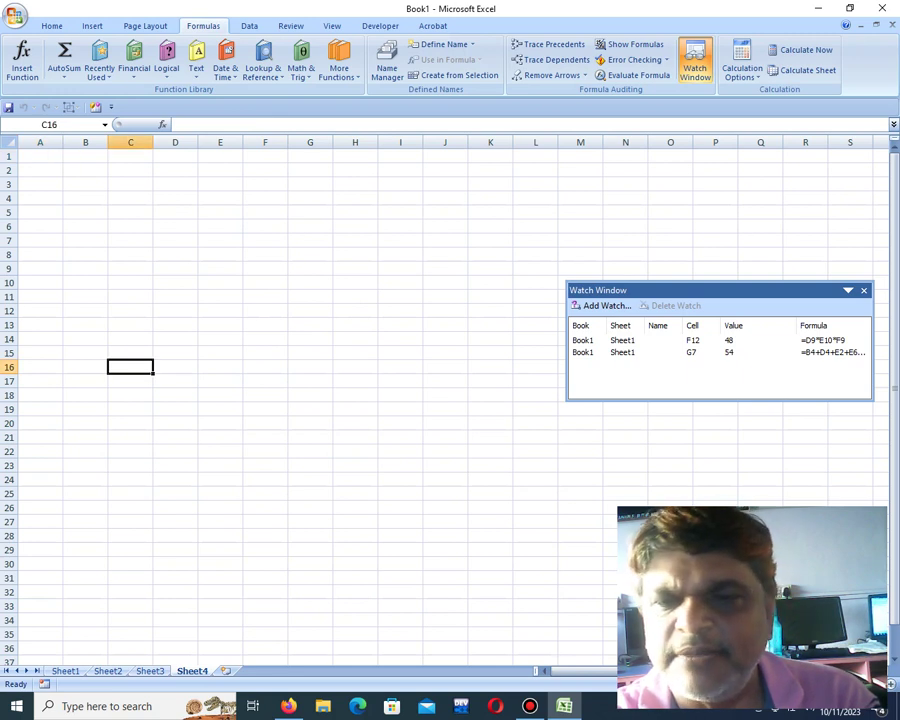
scroll(273, 337, up, 1)
Step: Enter 23 in cell E11, 34 in cell F14 and 34 in cell E16 of Sheet4
click(273, 337)
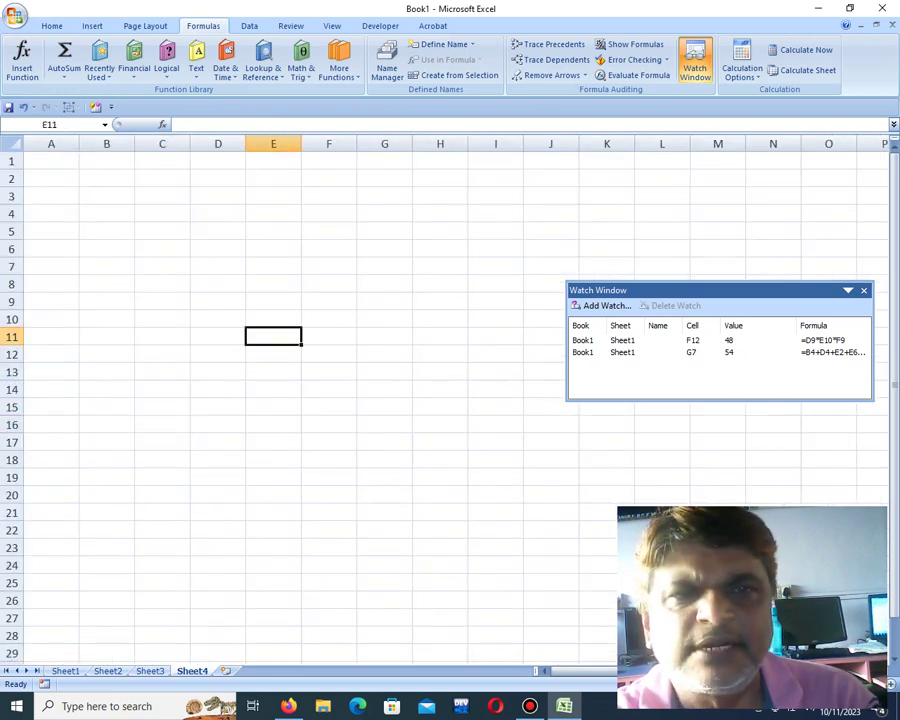
text(23)
key(Right)
key(Down)
key(Down)
key(Down)
text(34)
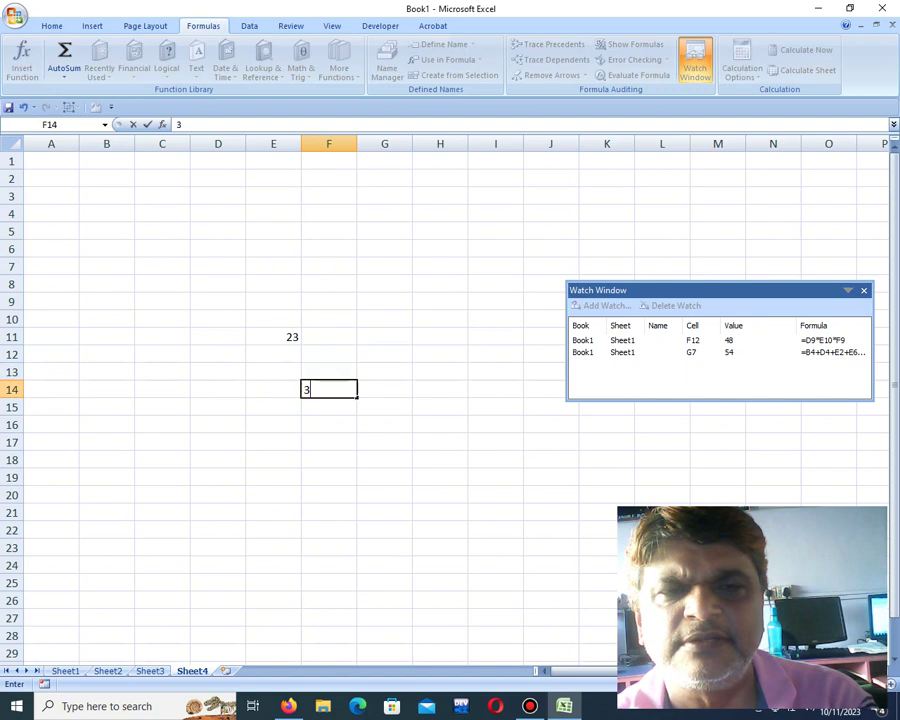
key(Left)
key(Down)
key(Down)
text(34)
Step: Enter the formula =E11+F14+E16 in cell G17 of Sheet4
key(Down)
key(Right)
key(Right)
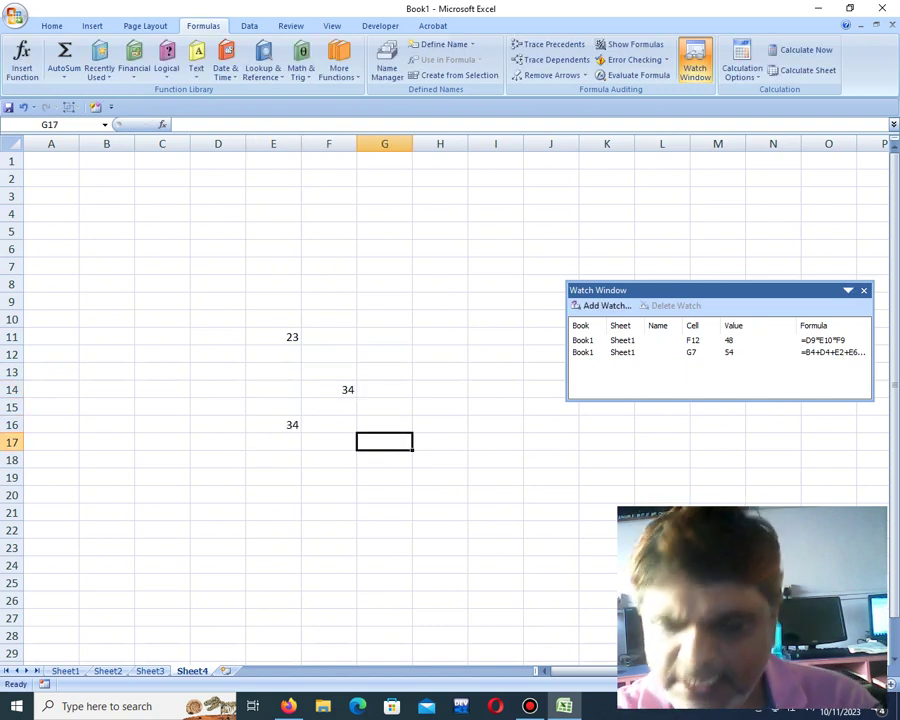
text(=)
click(273, 337)
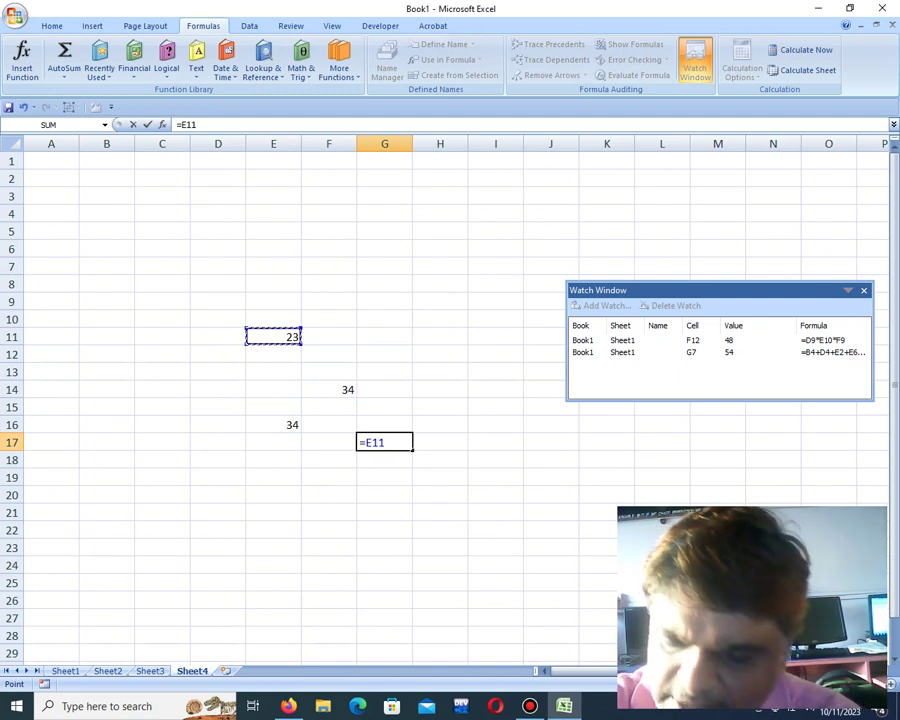
text(+)
click(329, 390)
text(+)
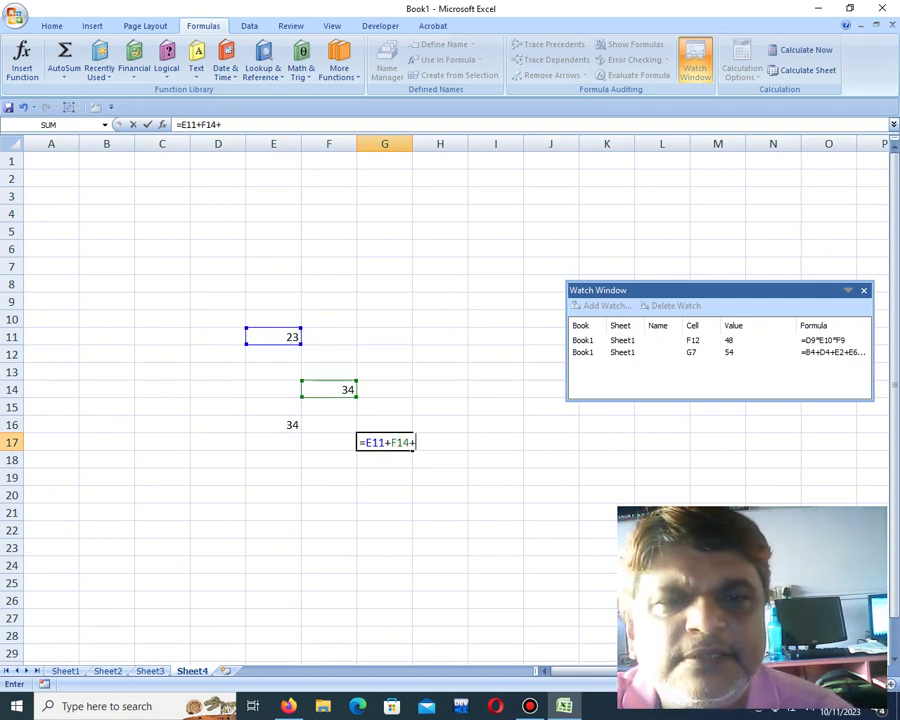
click(273, 425)
key(Return)
key(Return)
key(Return)
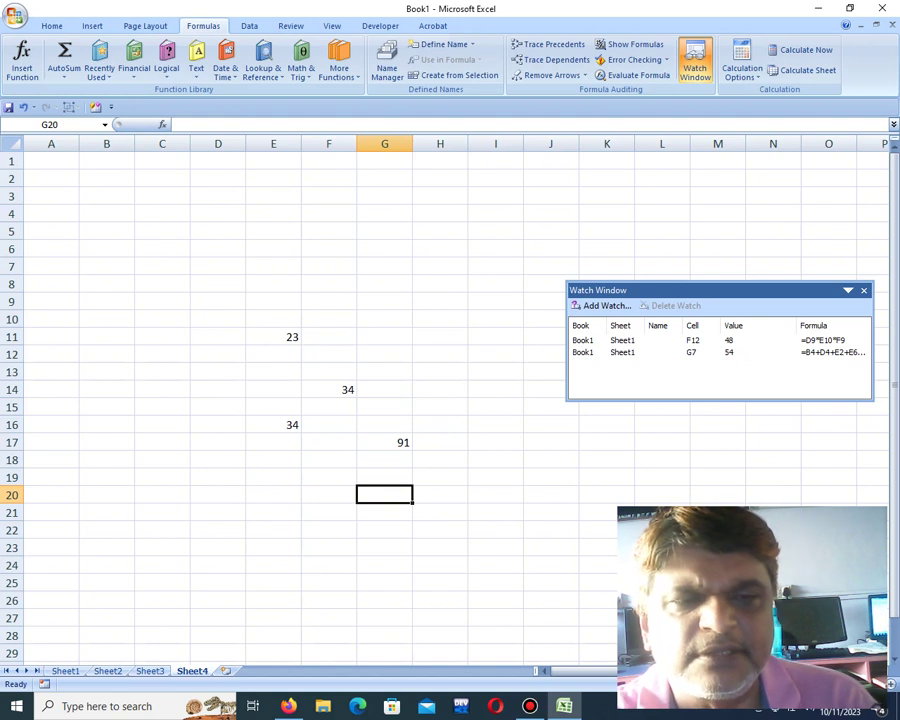
Step: Return to Sheet1 and, from there, add a watch on cell G17 of Sheet4
click(150, 671)
click(108, 671)
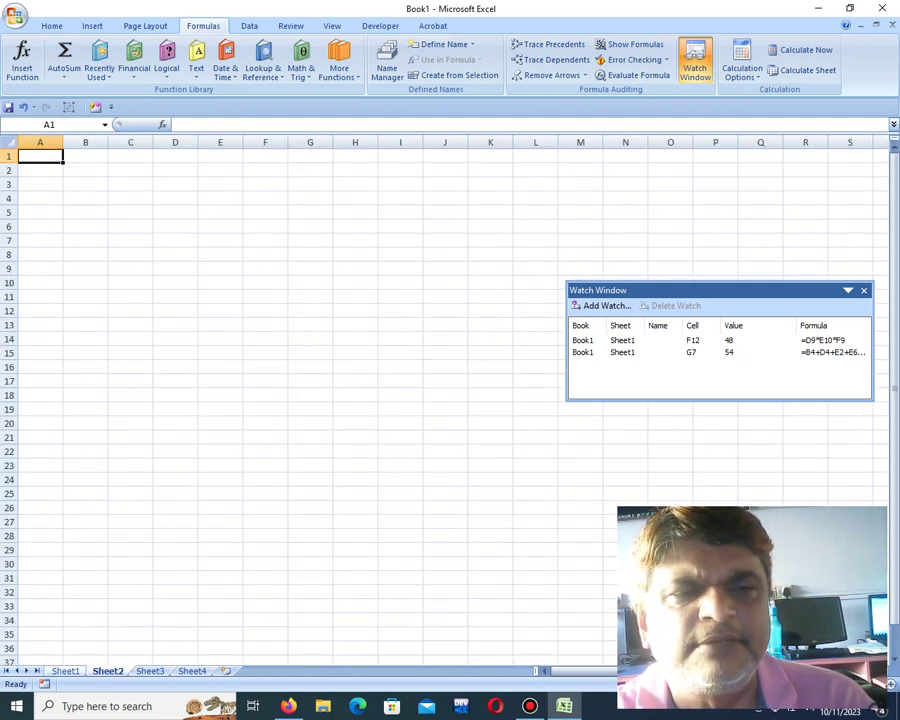
click(66, 671)
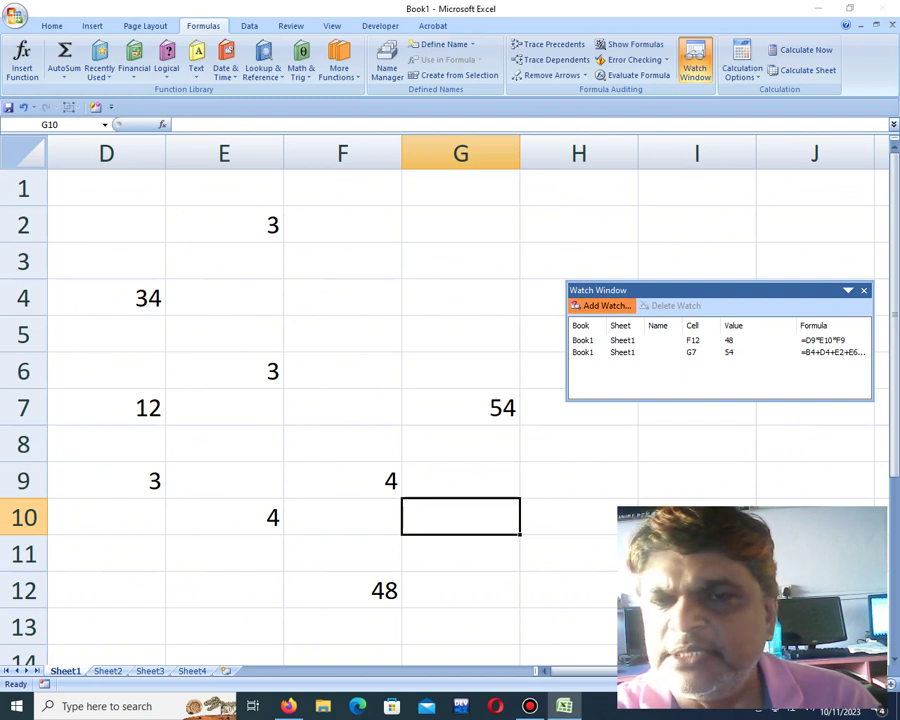
click(602, 305)
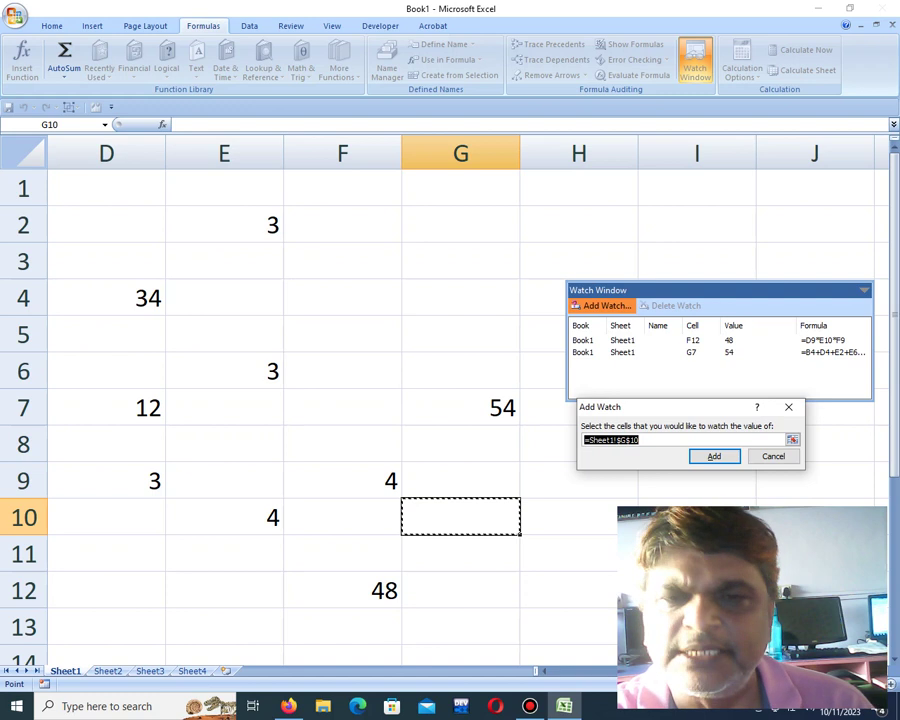
key(BackSpace)
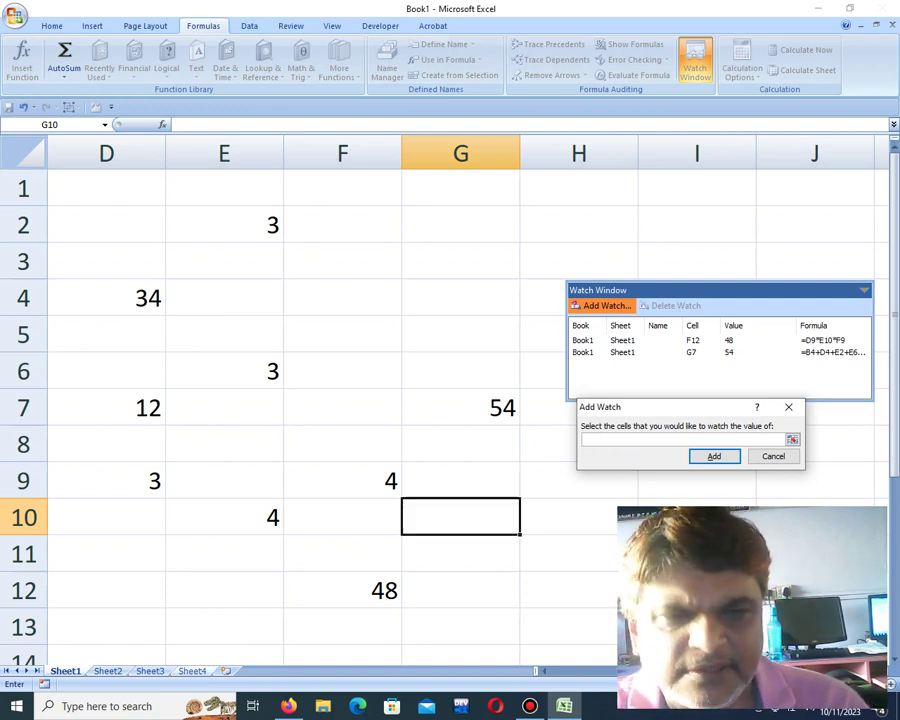
click(192, 671)
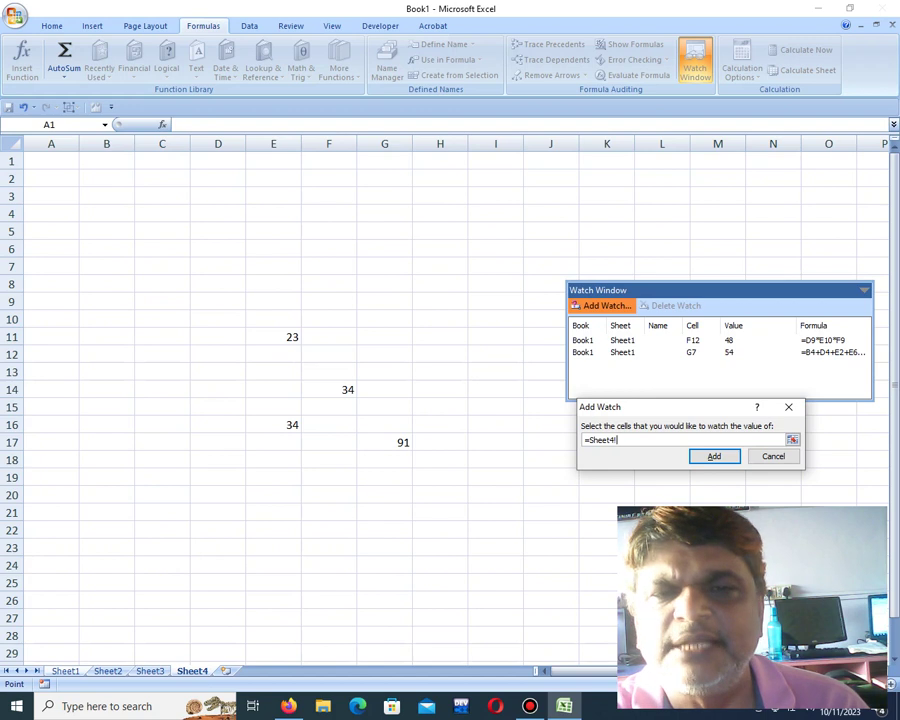
click(385, 442)
key(Return)
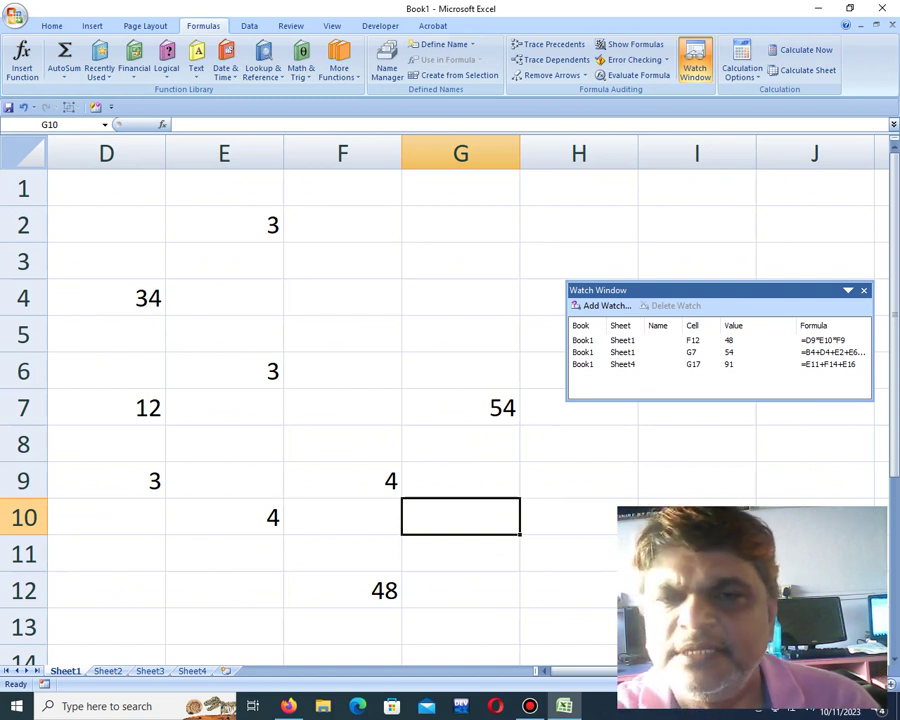
Step: Delete the watch on Sheet4 cell G17, and select empty cell H9 on Sheet1
click(624, 364)
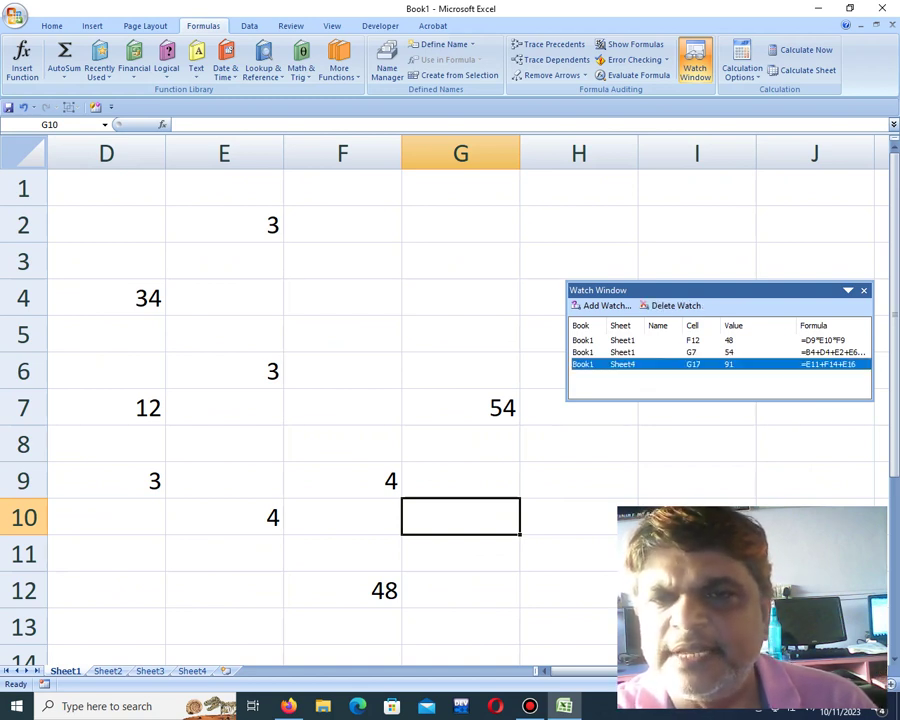
click(675, 305)
click(624, 352)
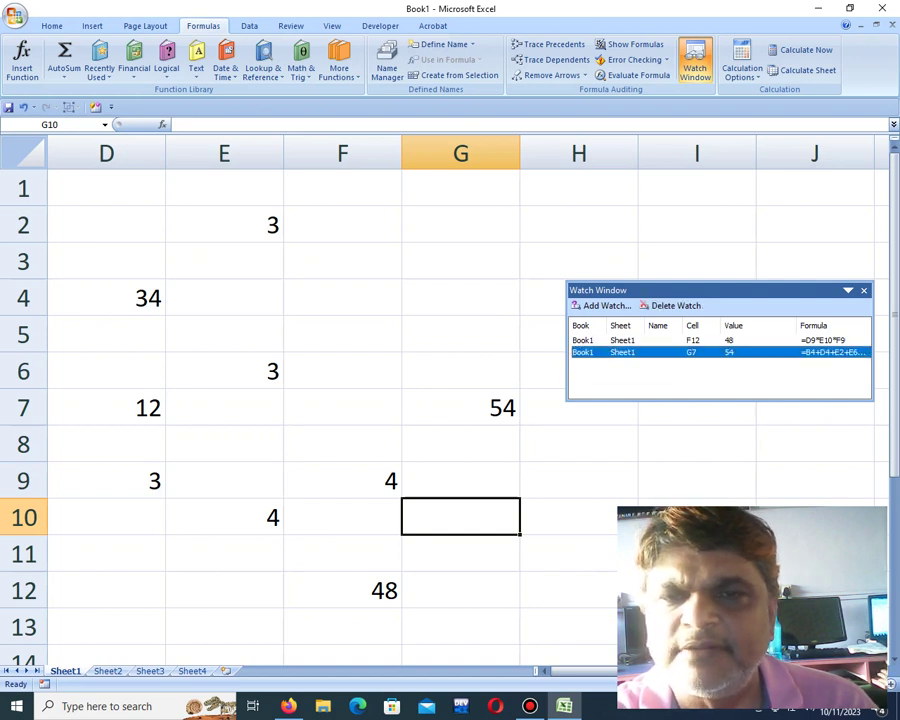
click(579, 480)
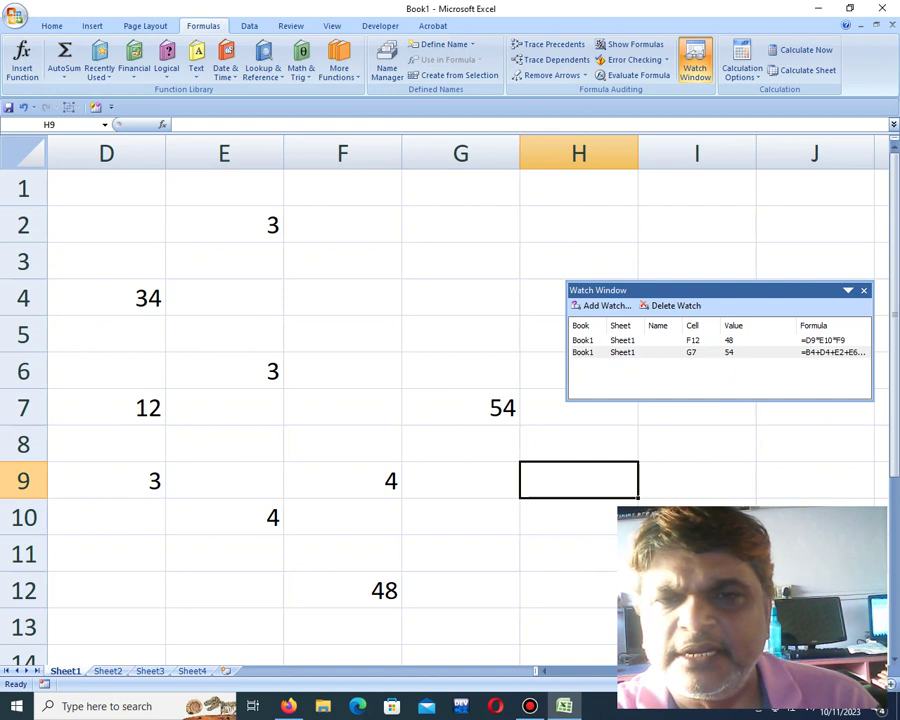